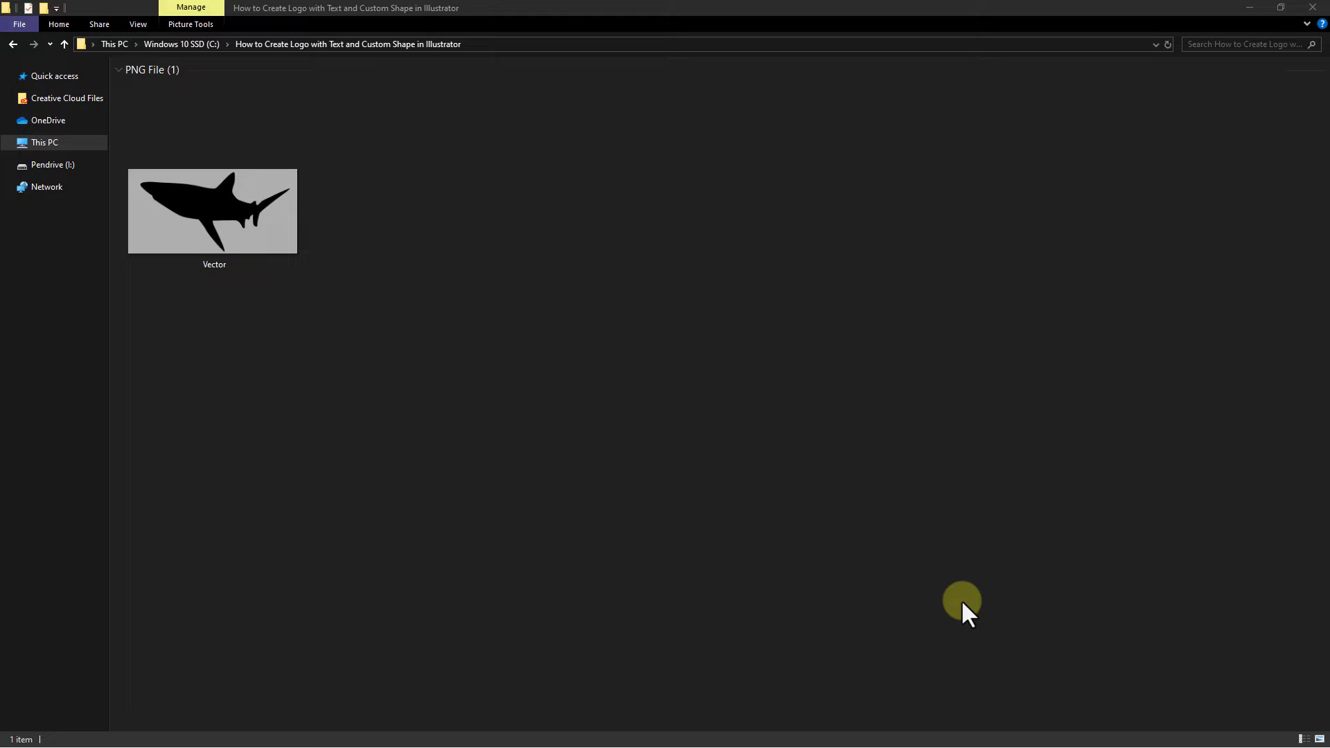
- Preview the Vector.png shark silhouette from File Explorer and close the preview
{"action": "left_click", "coordinate": [961, 599]}
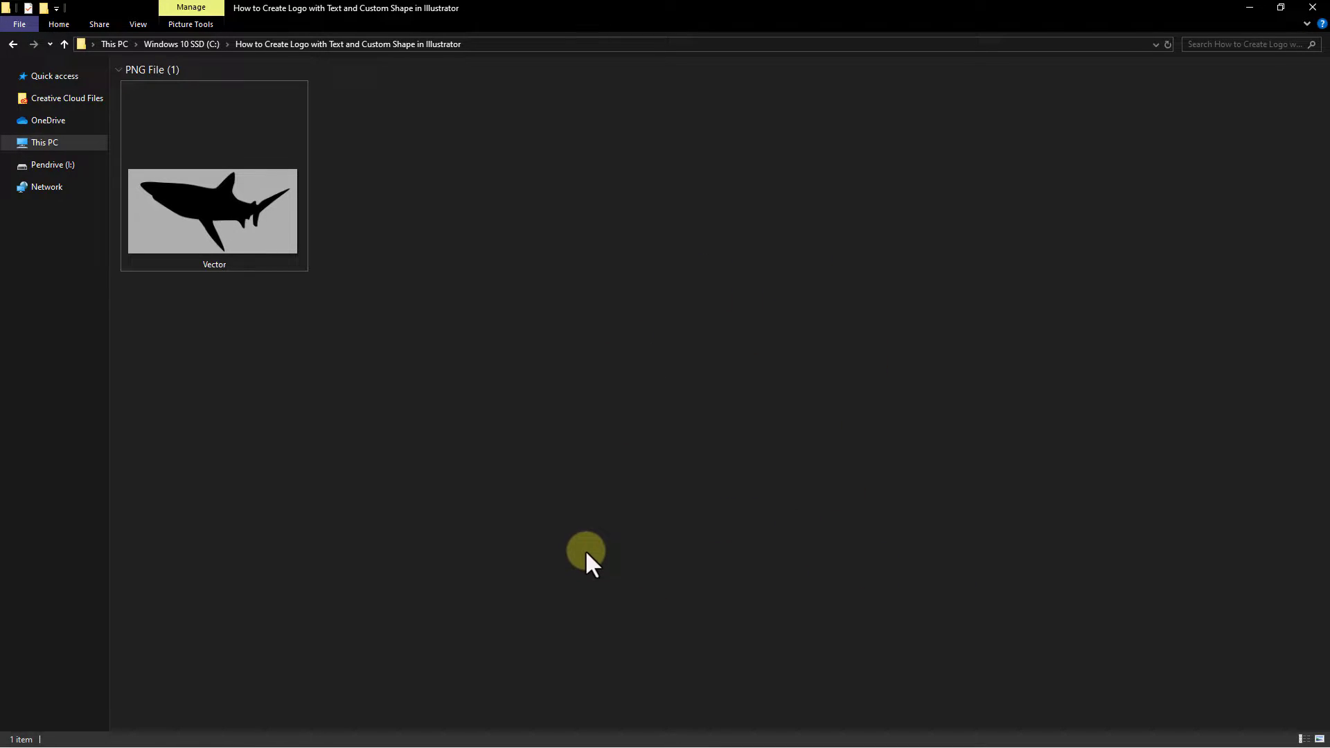
{"action": "left_click", "coordinate": [220, 232]}
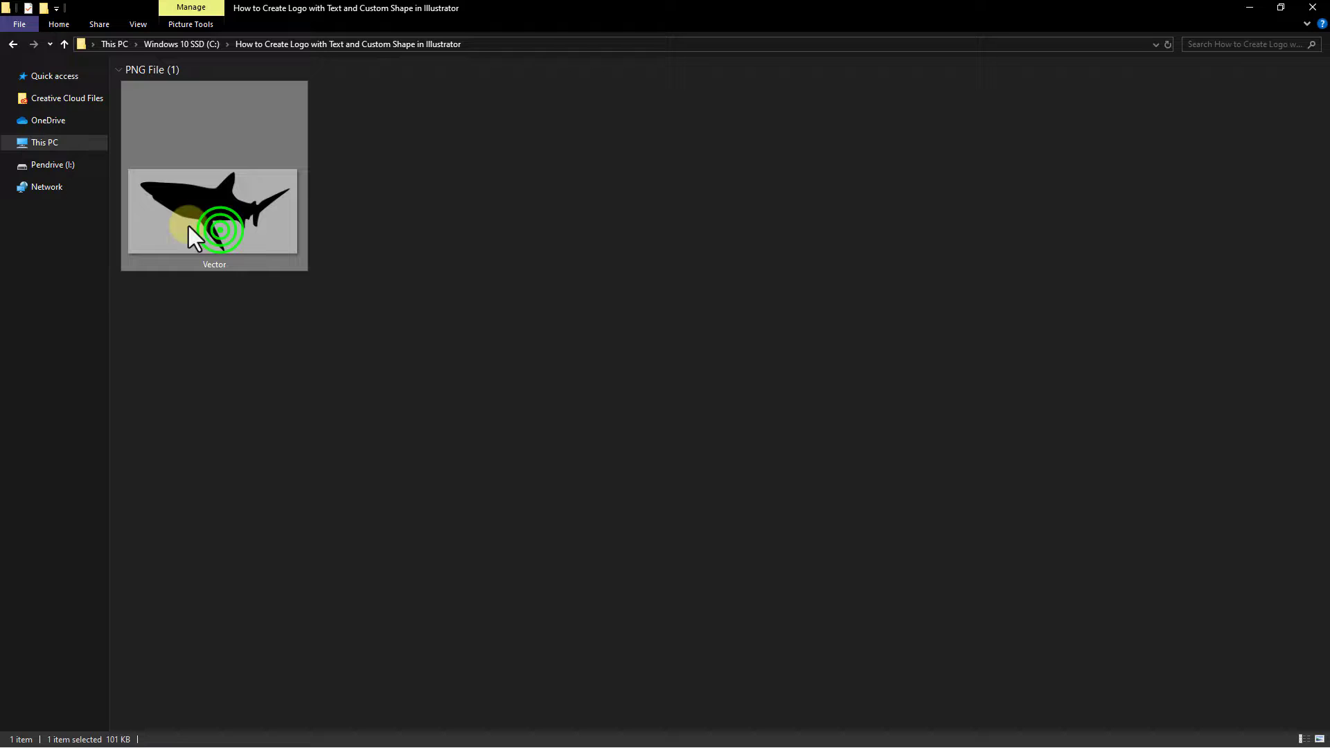
{"action": "double_click", "coordinate": [208, 217]}
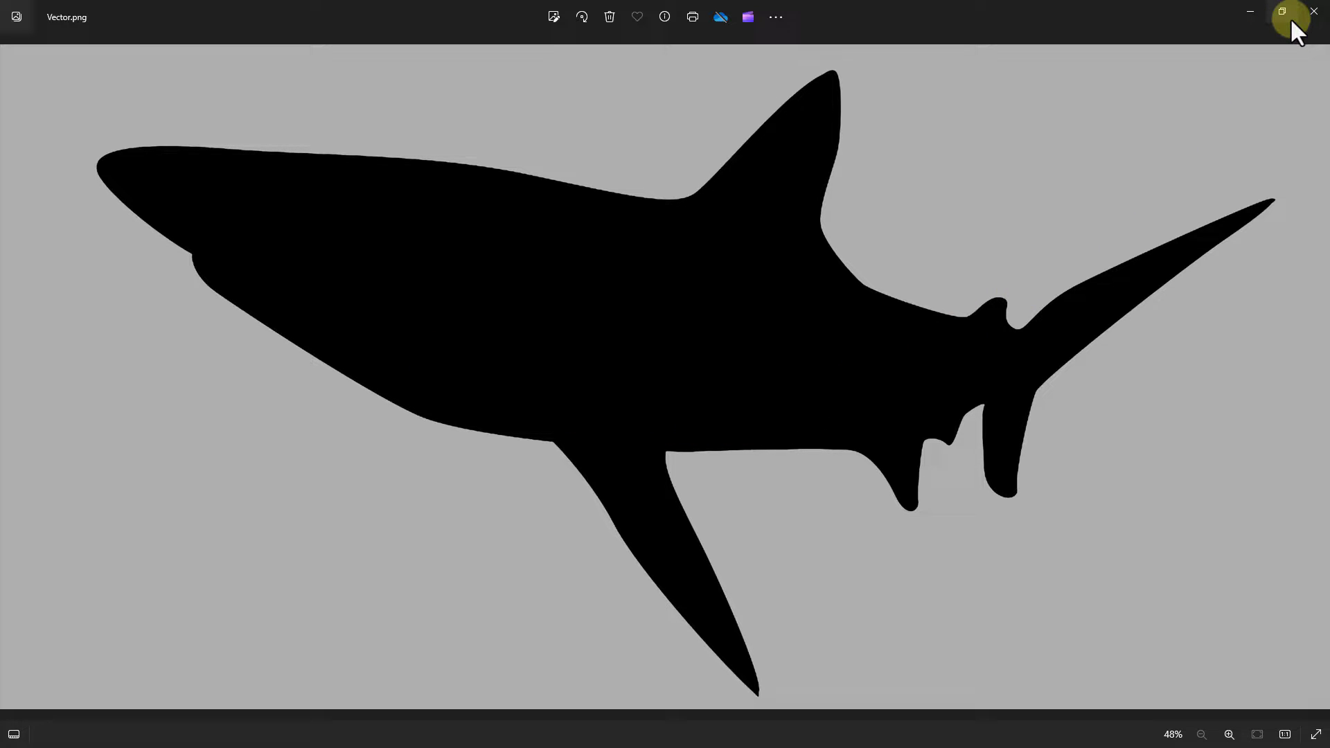
{"action": "left_click", "coordinate": [1311, 14]}
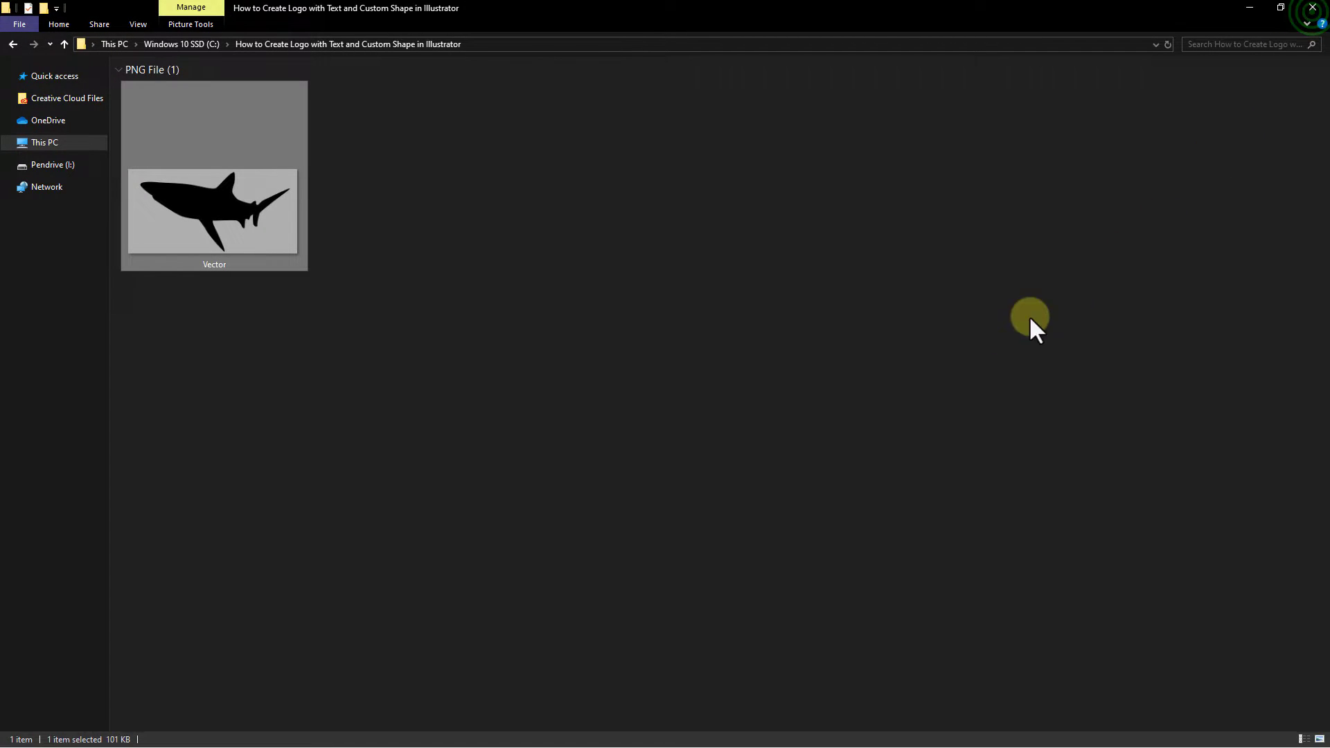
- Place Vector.png onto the artboard below the DESiGN text and embed the image
{"action": "mouse_move", "coordinate": [205, 255]}
{"action": "left_mouse_down"}
{"action": "mouse_move", "coordinate": [316, 730]}
{"action": "mouse_move", "coordinate": [461, 499]}
{"action": "mouse_move", "coordinate": [549, 478]}
{"action": "mouse_move", "coordinate": [582, 488]}
{"action": "left_mouse_up"}
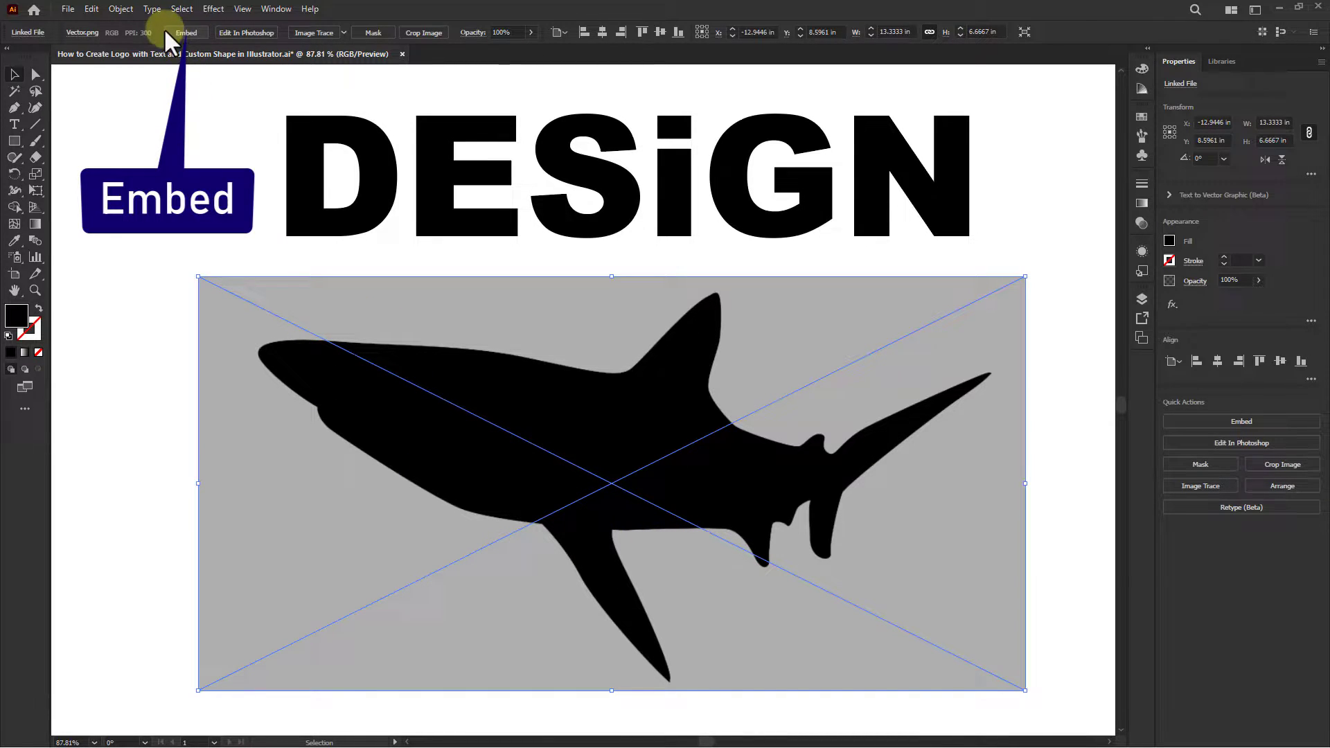
{"action": "left_click", "coordinate": [186, 31]}
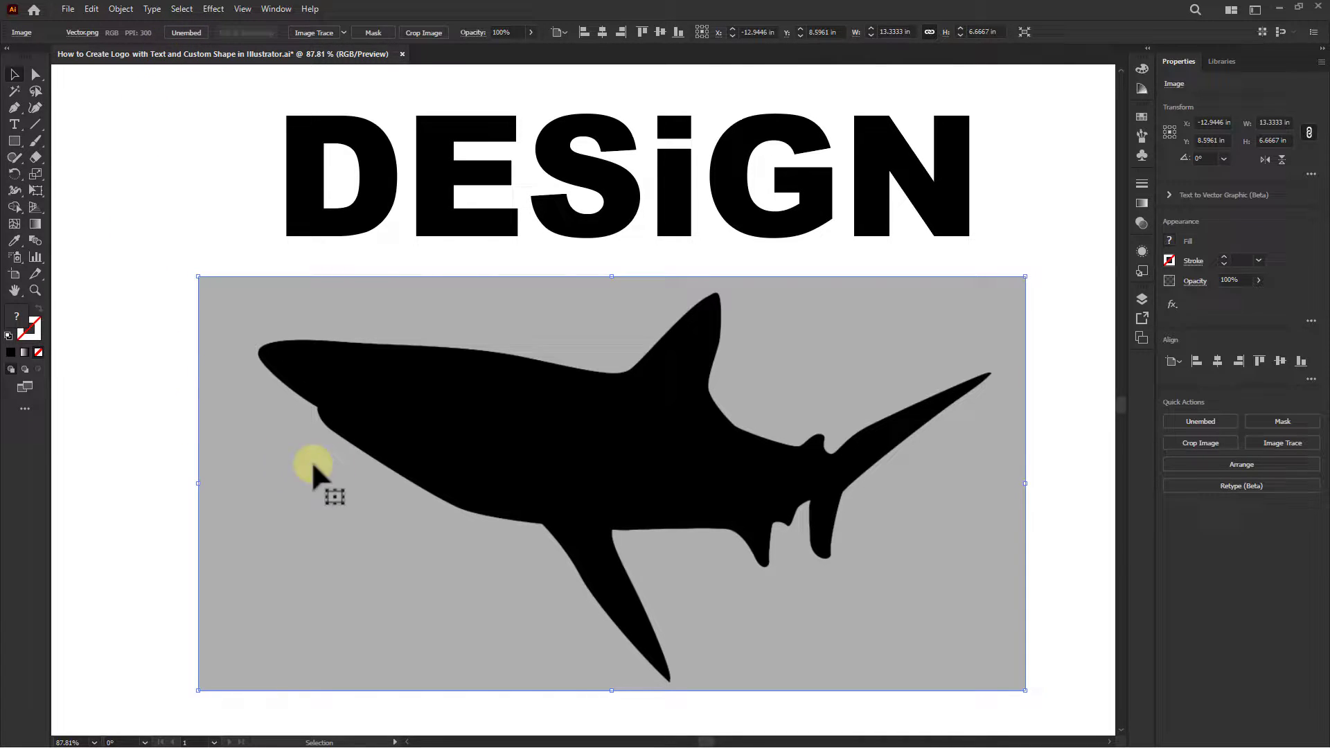
{"action": "left_click", "coordinate": [379, 441]}
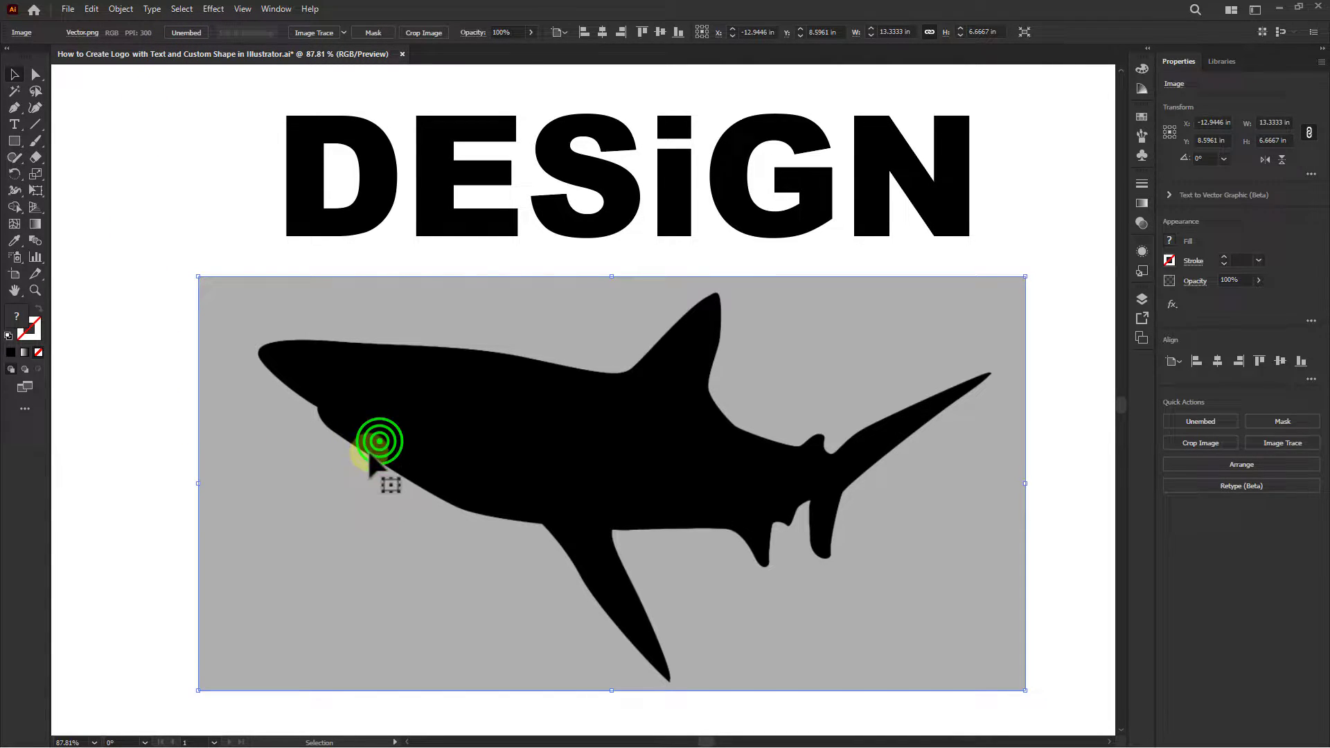
- Image Trace the shark with Ignore Color enabled so the background is dropped
{"action": "left_click", "coordinate": [272, 9]}
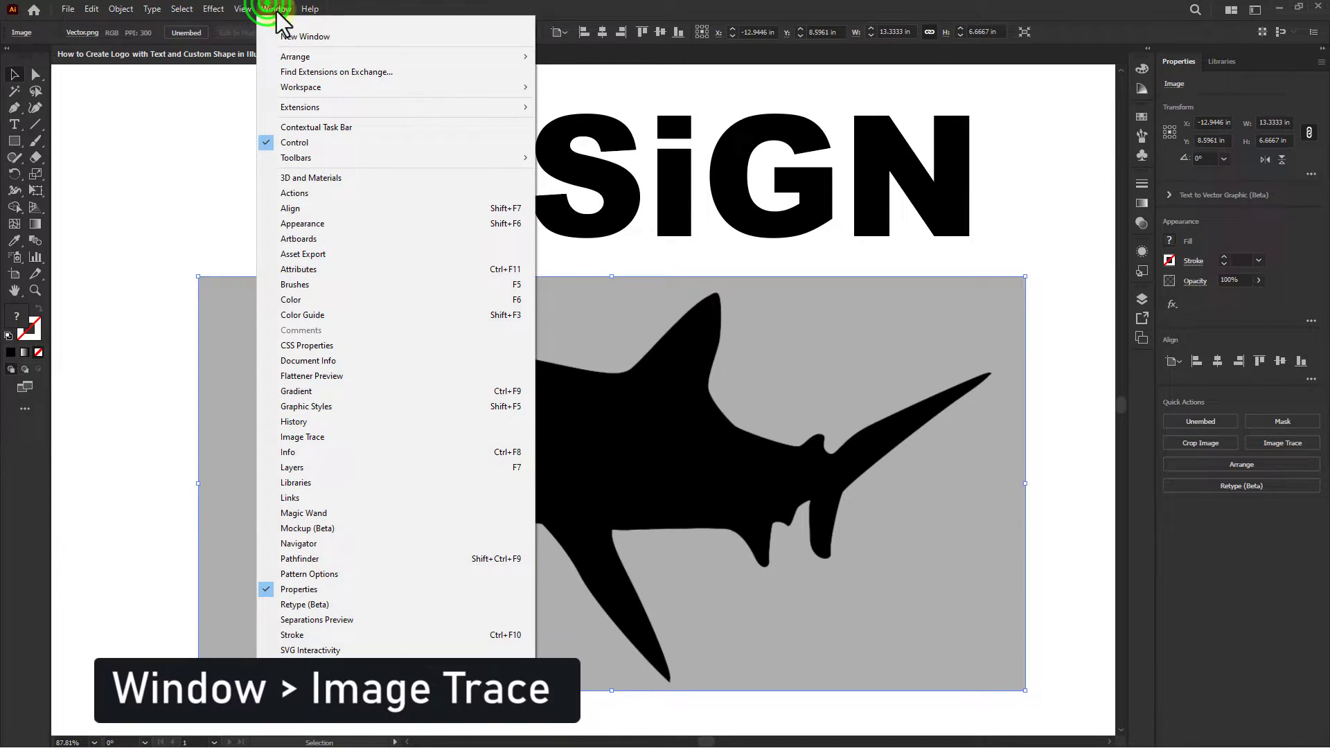
{"action": "left_click", "coordinate": [299, 437]}
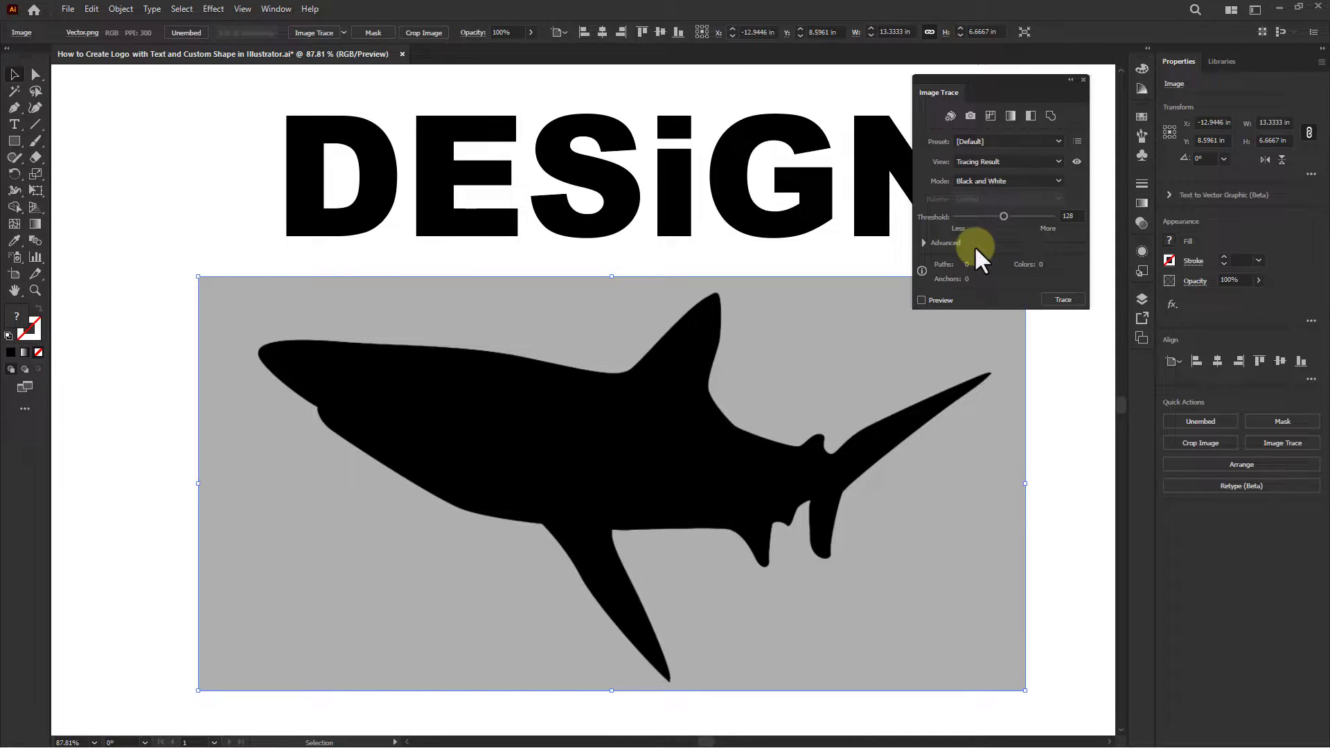
{"action": "left_click", "coordinate": [922, 241]}
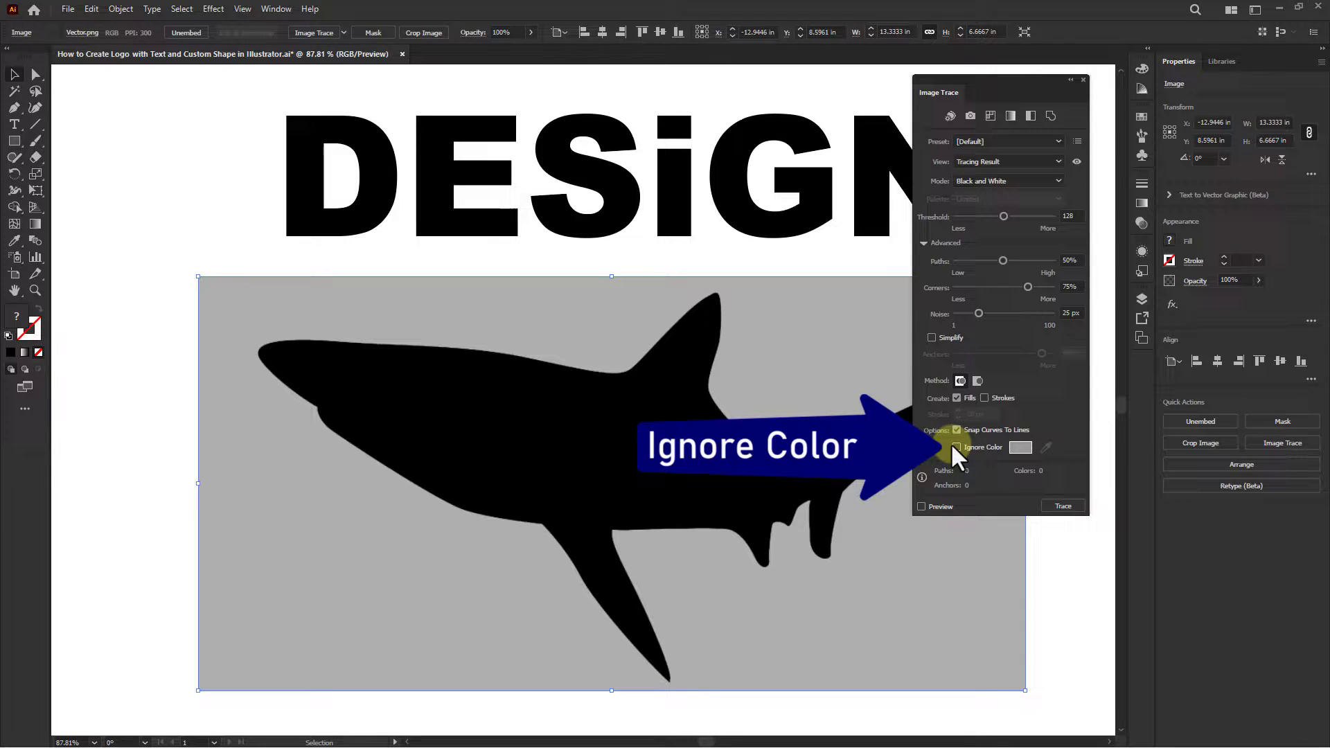
{"action": "left_click", "coordinate": [955, 448]}
{"action": "left_click", "coordinate": [1067, 509]}
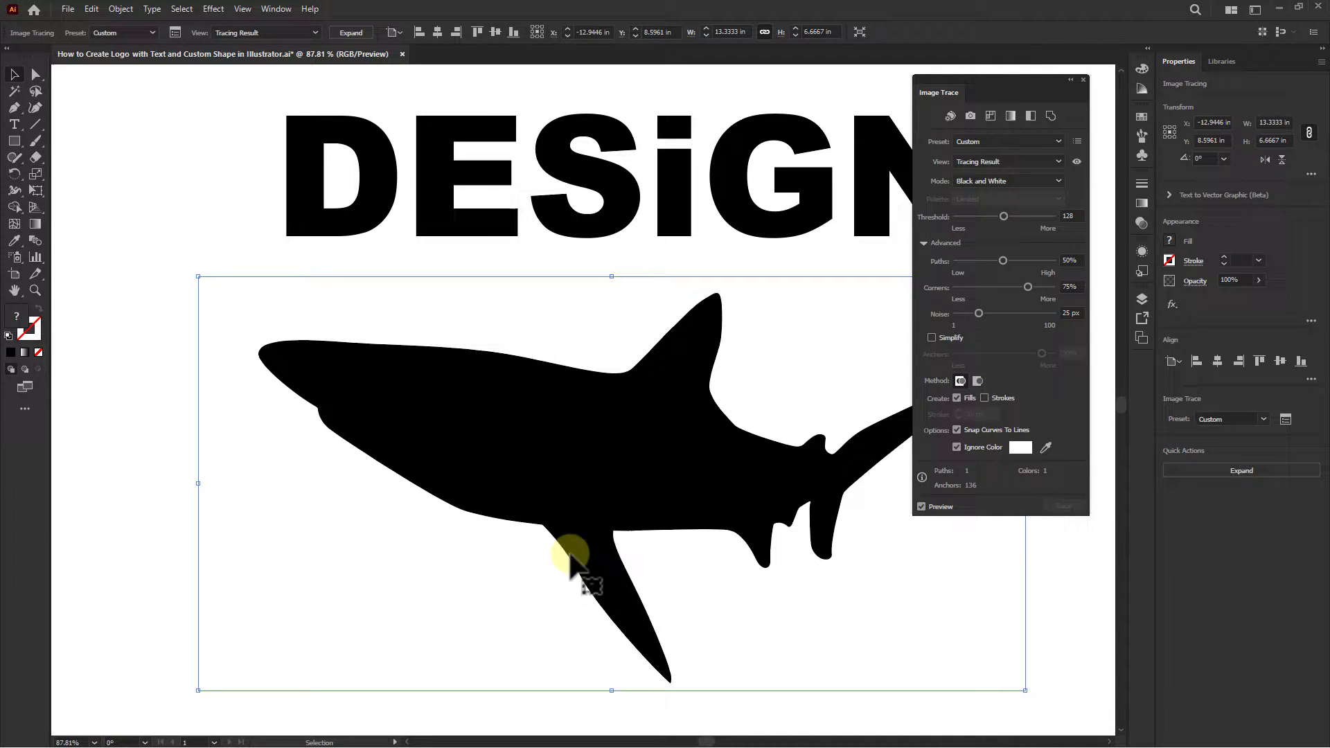
- Expand the traced shark into editable paths and close the Image Trace panel
{"action": "left_click", "coordinate": [348, 34]}
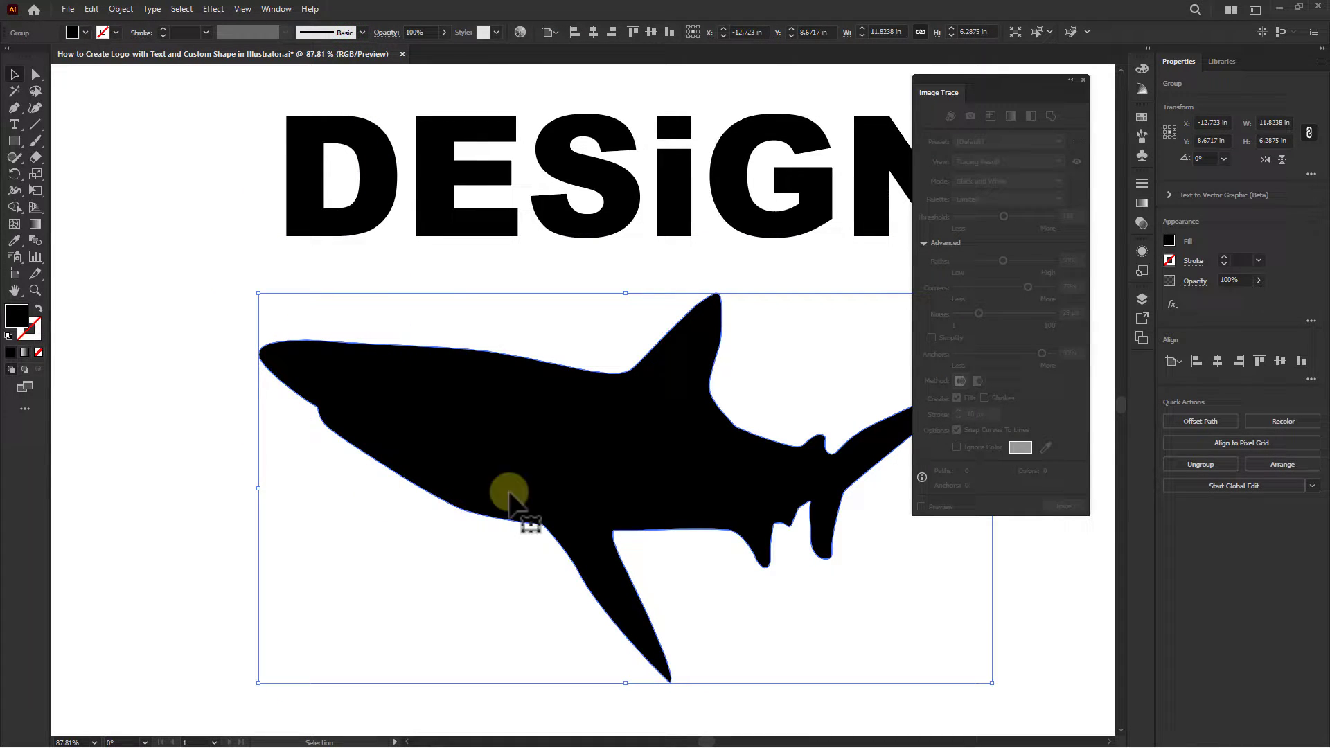
{"action": "left_click", "coordinate": [1083, 82]}
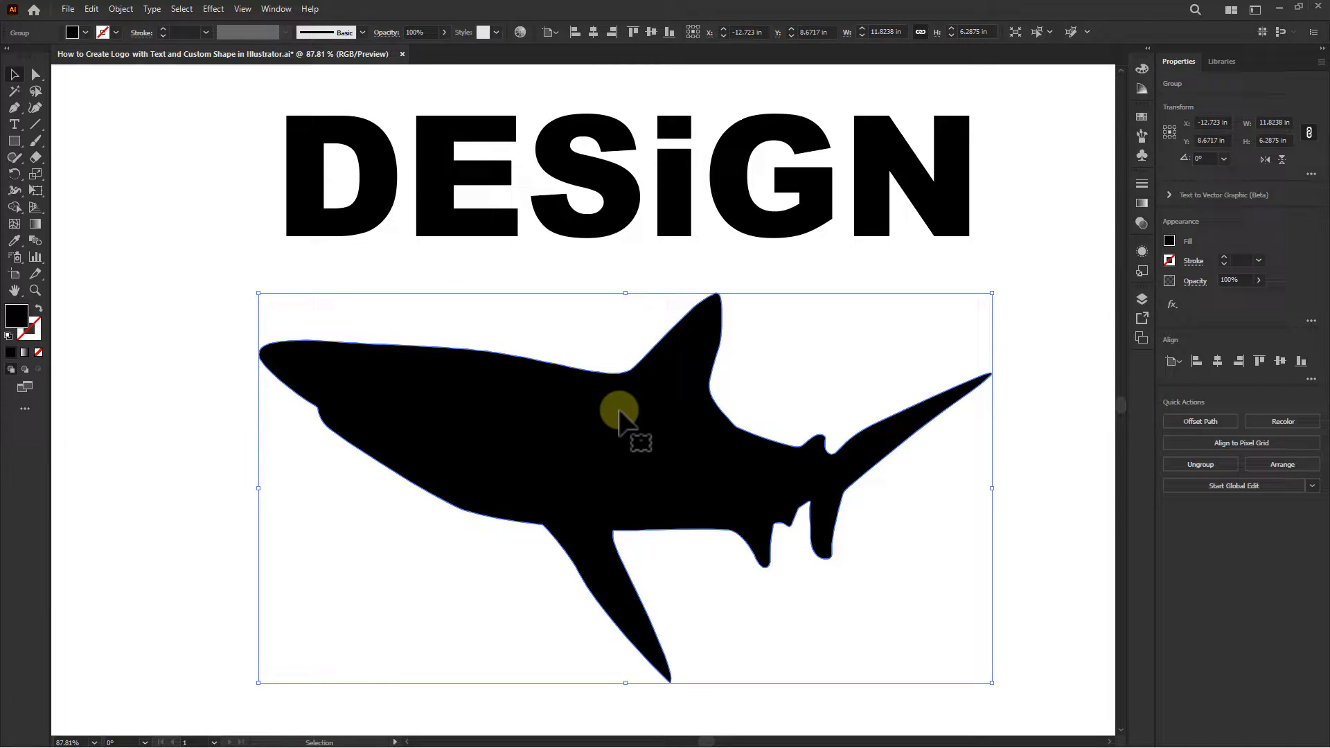
- Bring the shark group to the front and select only the DESiGN text
{"action": "right_click", "coordinate": [619, 411]}
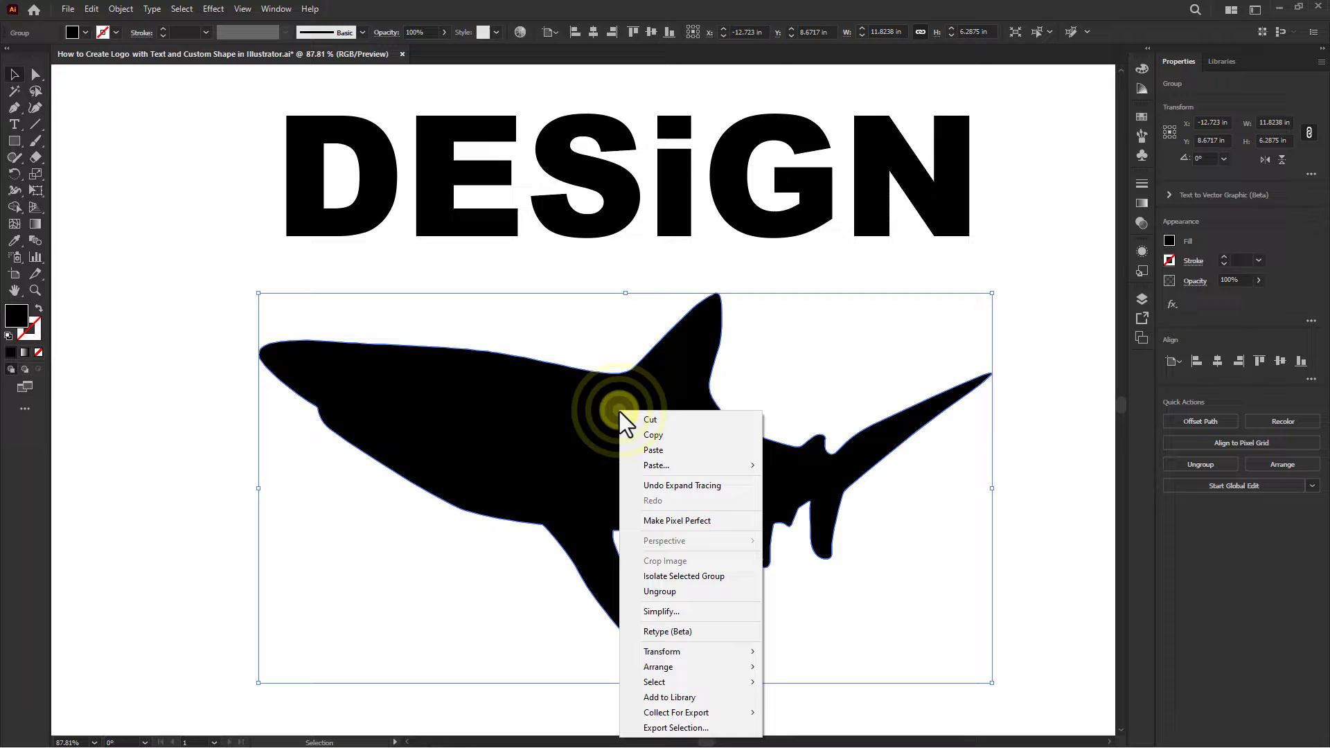
{"action": "mouse_move", "coordinate": [671, 665]}
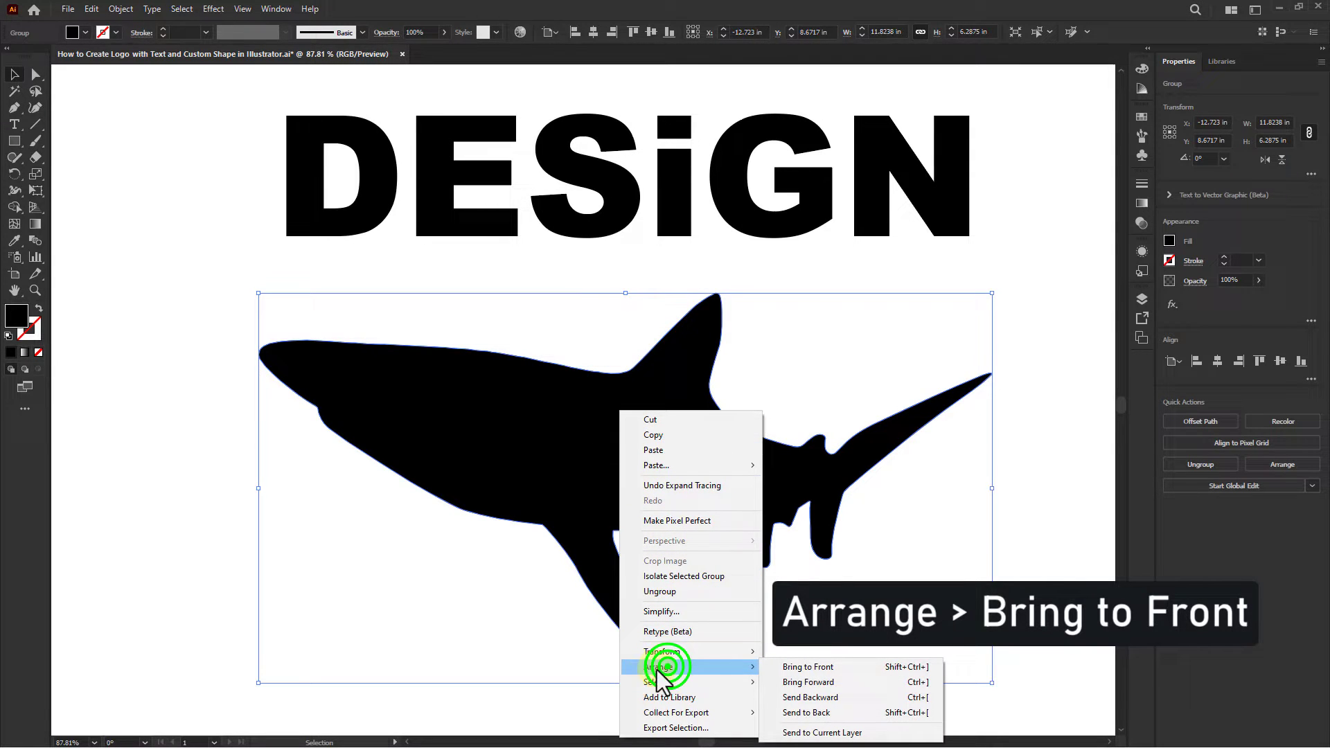
{"action": "left_click", "coordinate": [809, 669]}
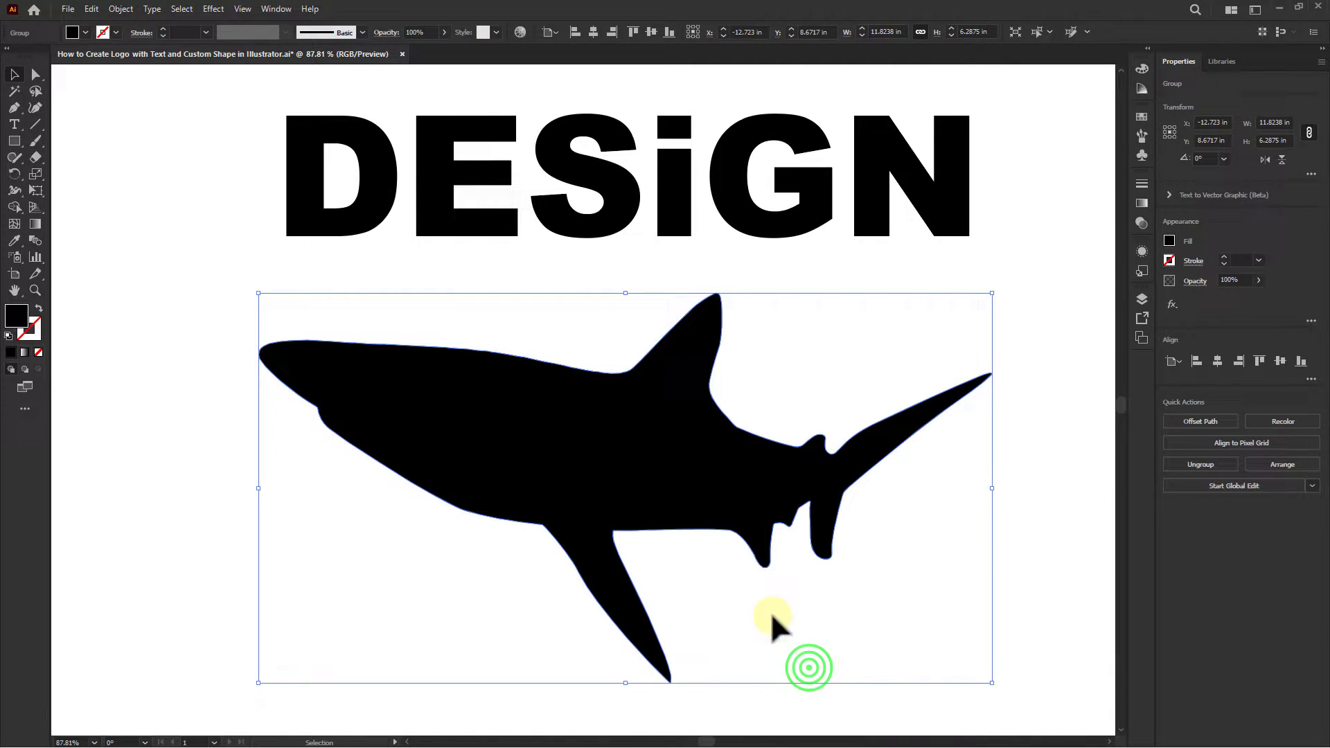
{"action": "left_click", "coordinate": [458, 192], "text": "shift"}
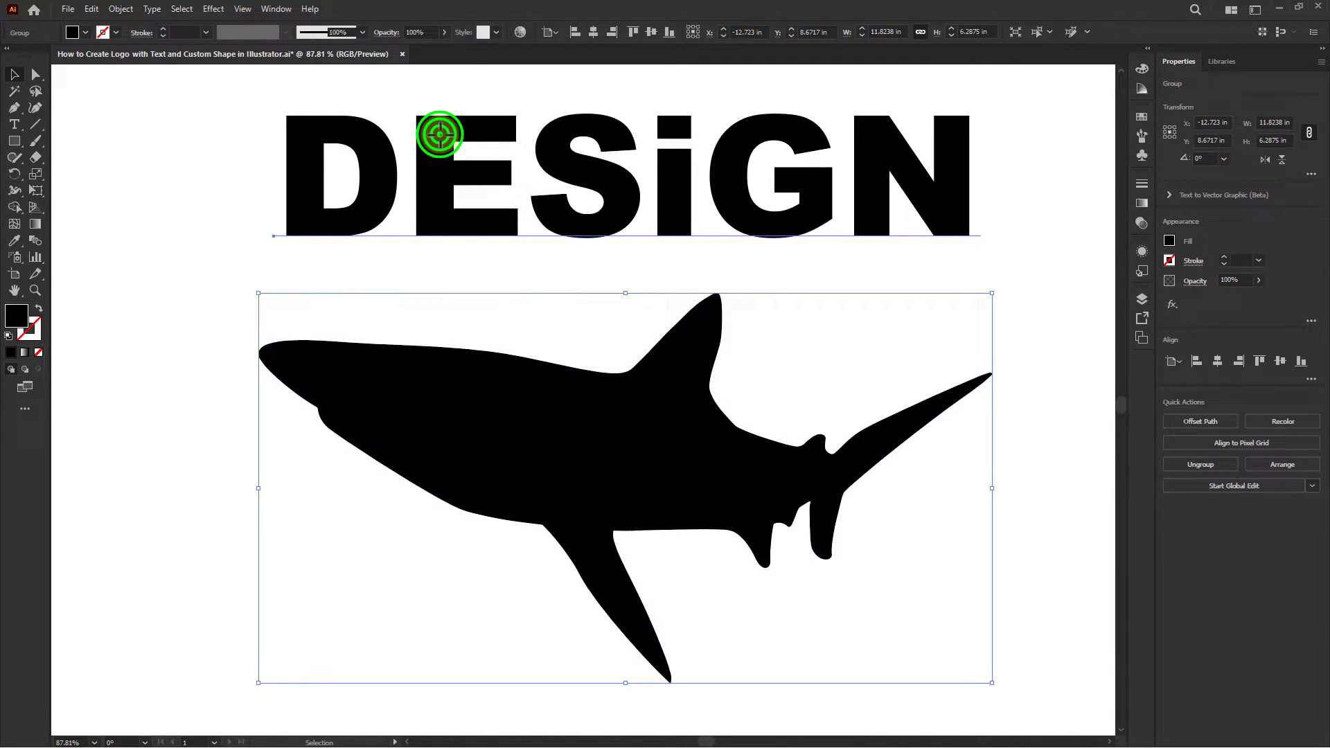
{"action": "left_click", "coordinate": [440, 133]}
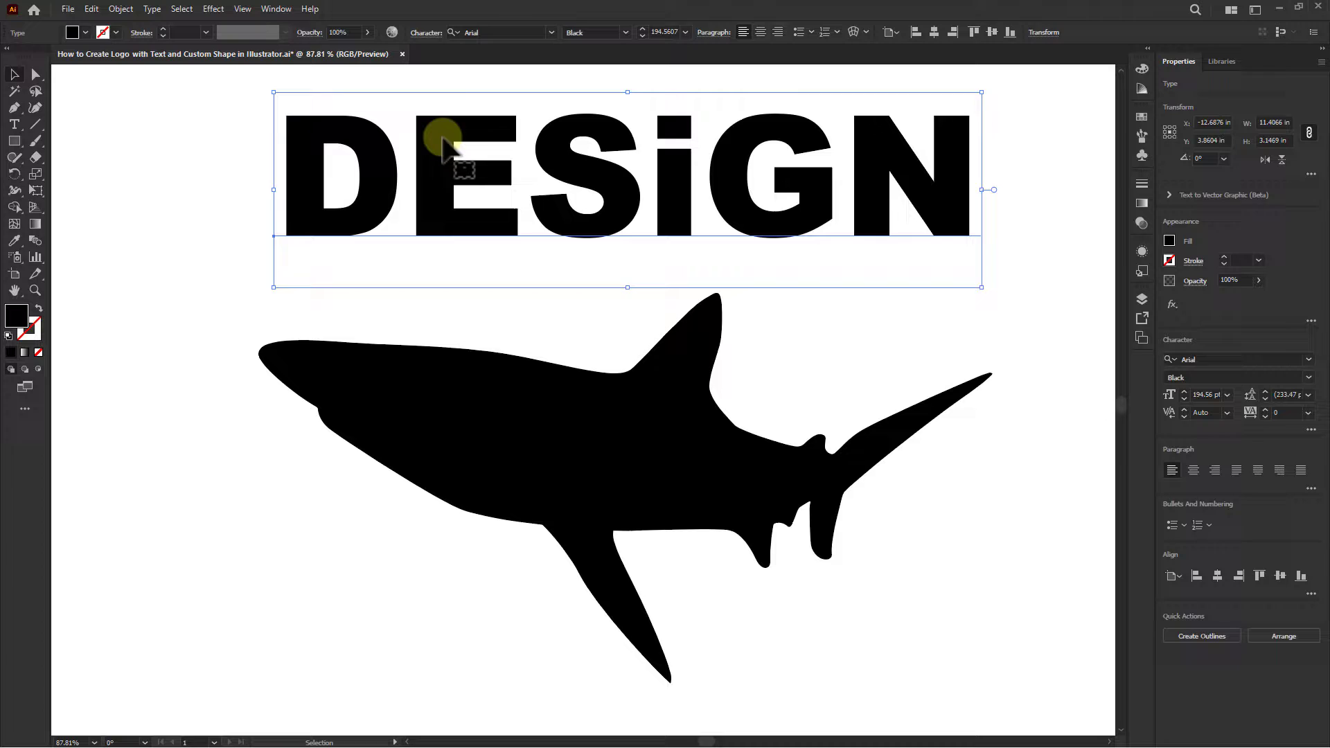
- Send the DESiGN text to the back behind the shark
{"action": "right_click", "coordinate": [443, 138]}
{"action": "mouse_move", "coordinate": [498, 459]}
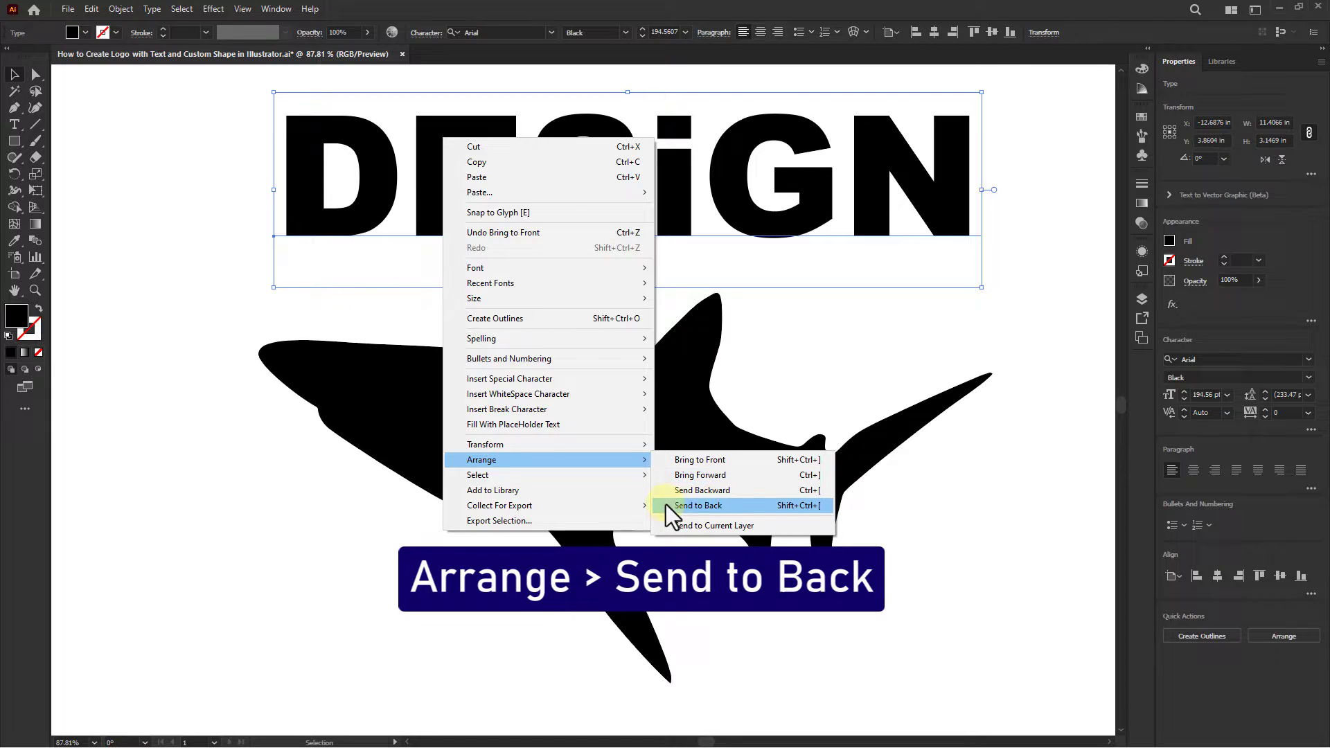
{"action": "left_click", "coordinate": [710, 504]}
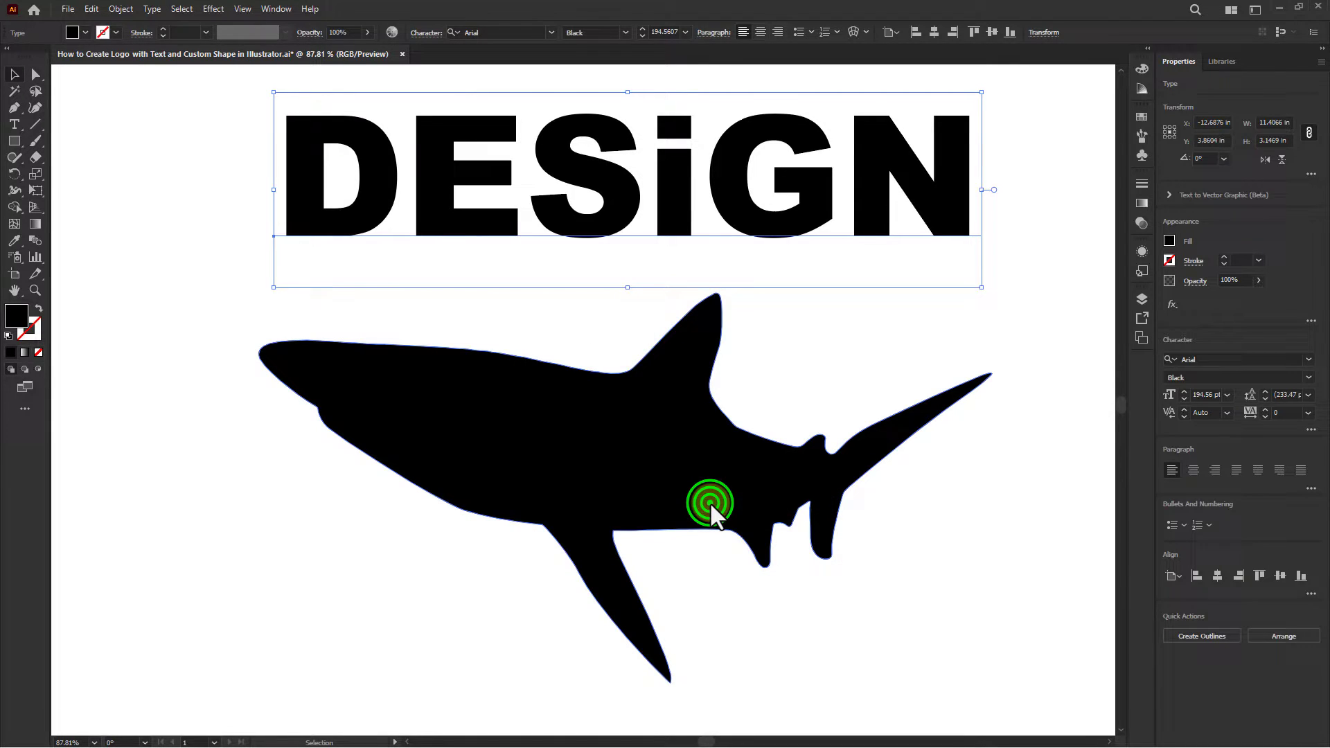
{"action": "left_click", "coordinate": [710, 502]}
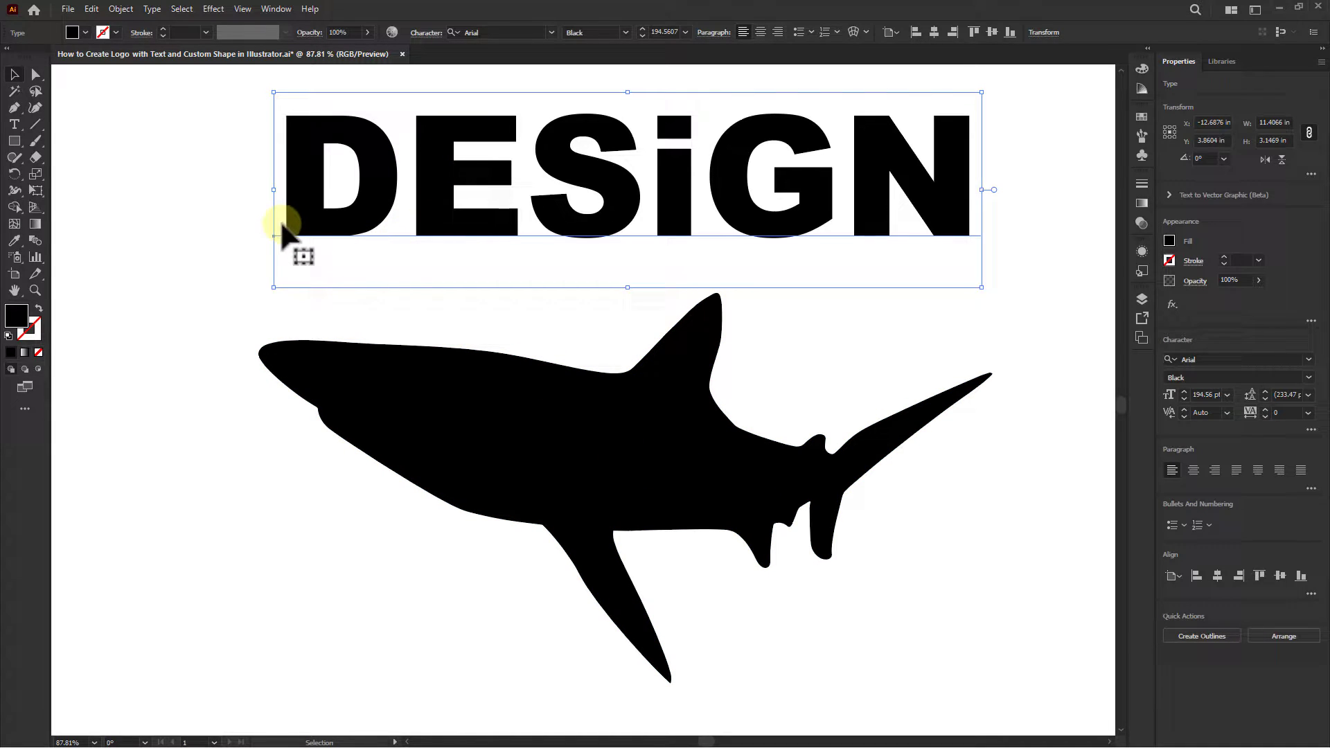
- Create outlines from the DESiGN text and ungroup it into separate letters
{"action": "left_click", "coordinate": [152, 9]}
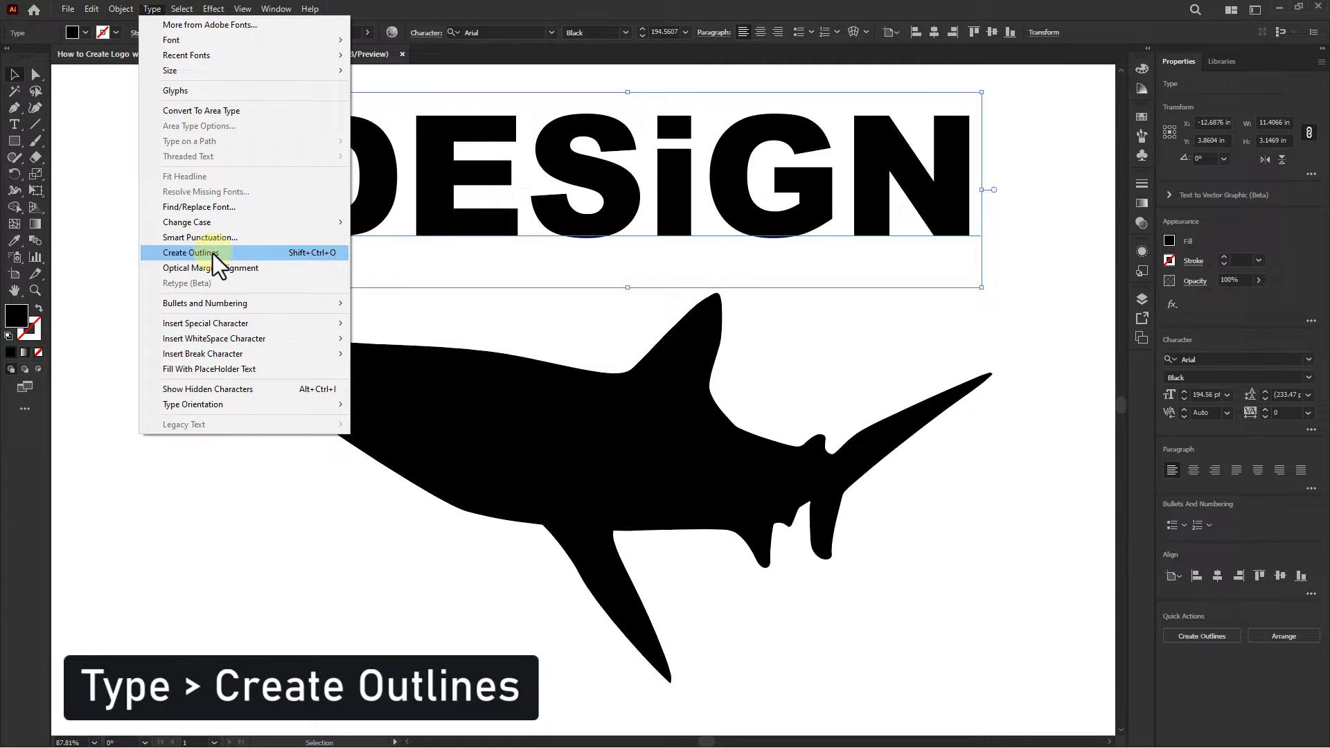
{"action": "left_click", "coordinate": [189, 252]}
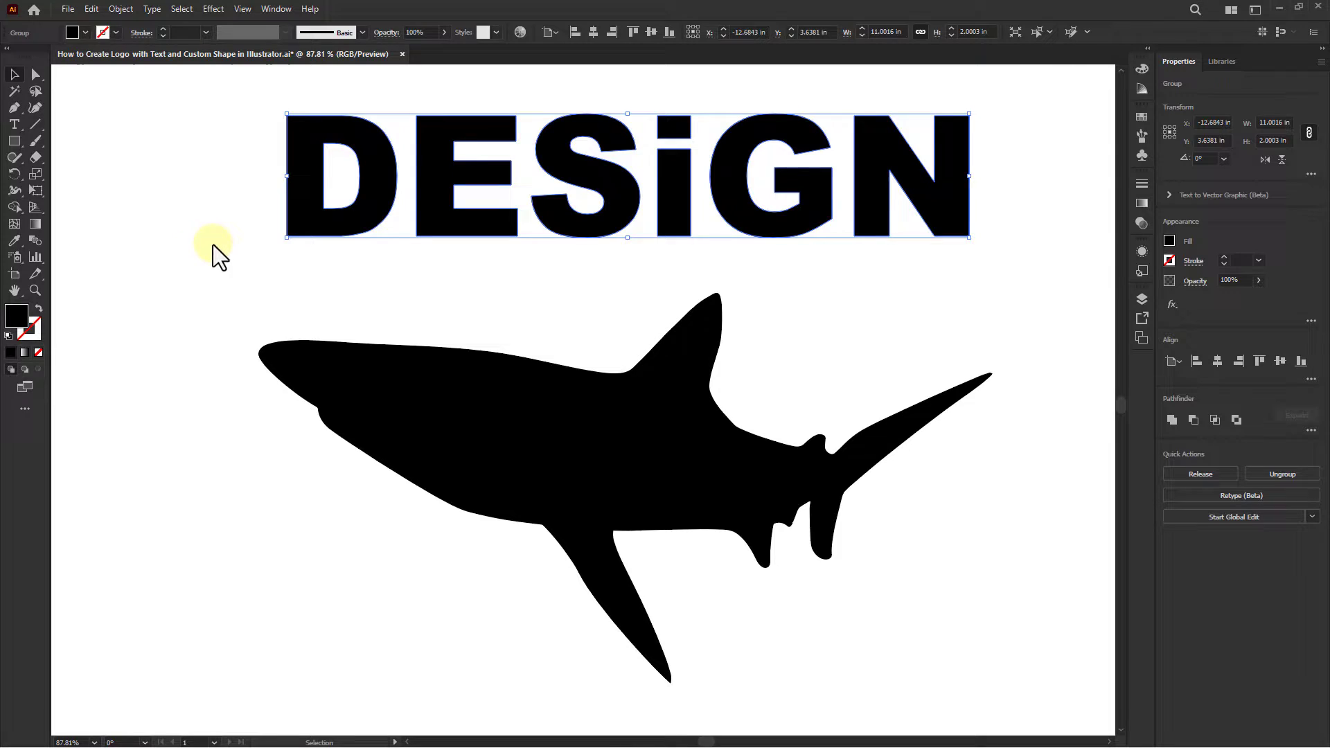
{"action": "right_click", "coordinate": [377, 162]}
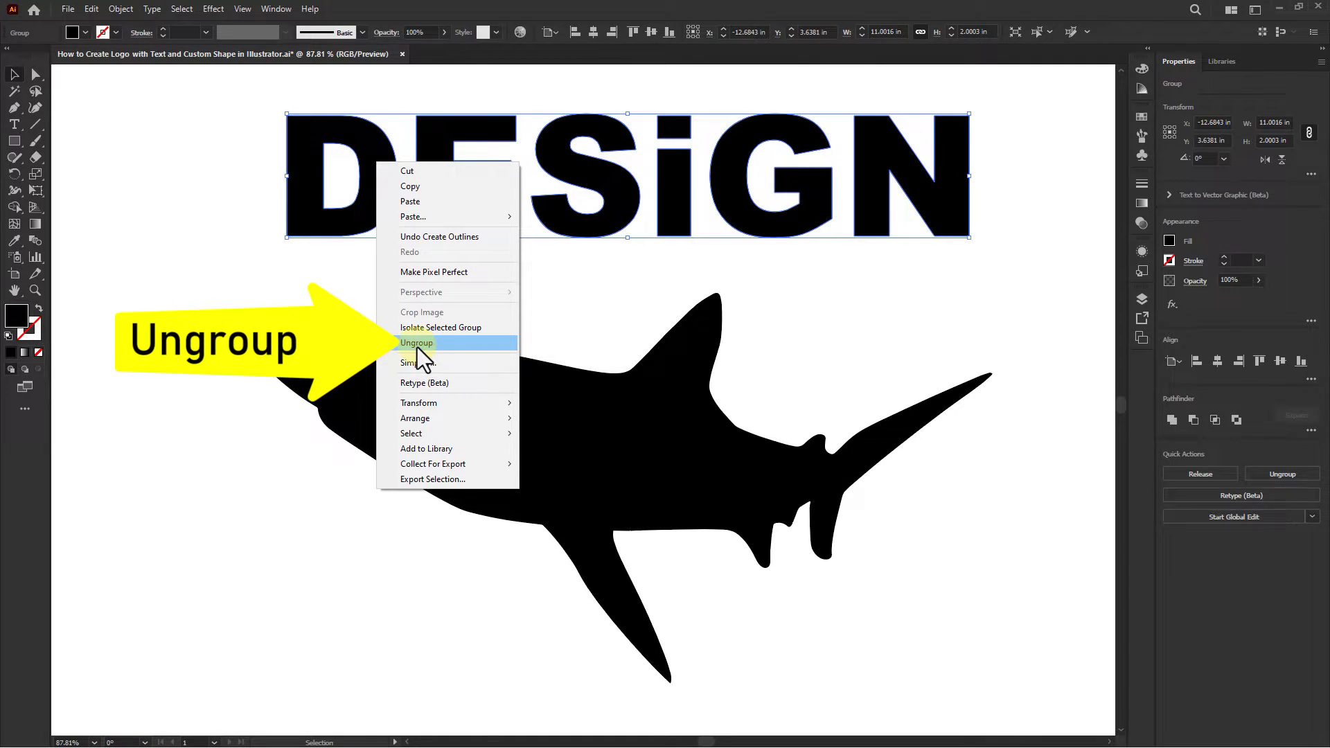
{"action": "left_click", "coordinate": [417, 344]}
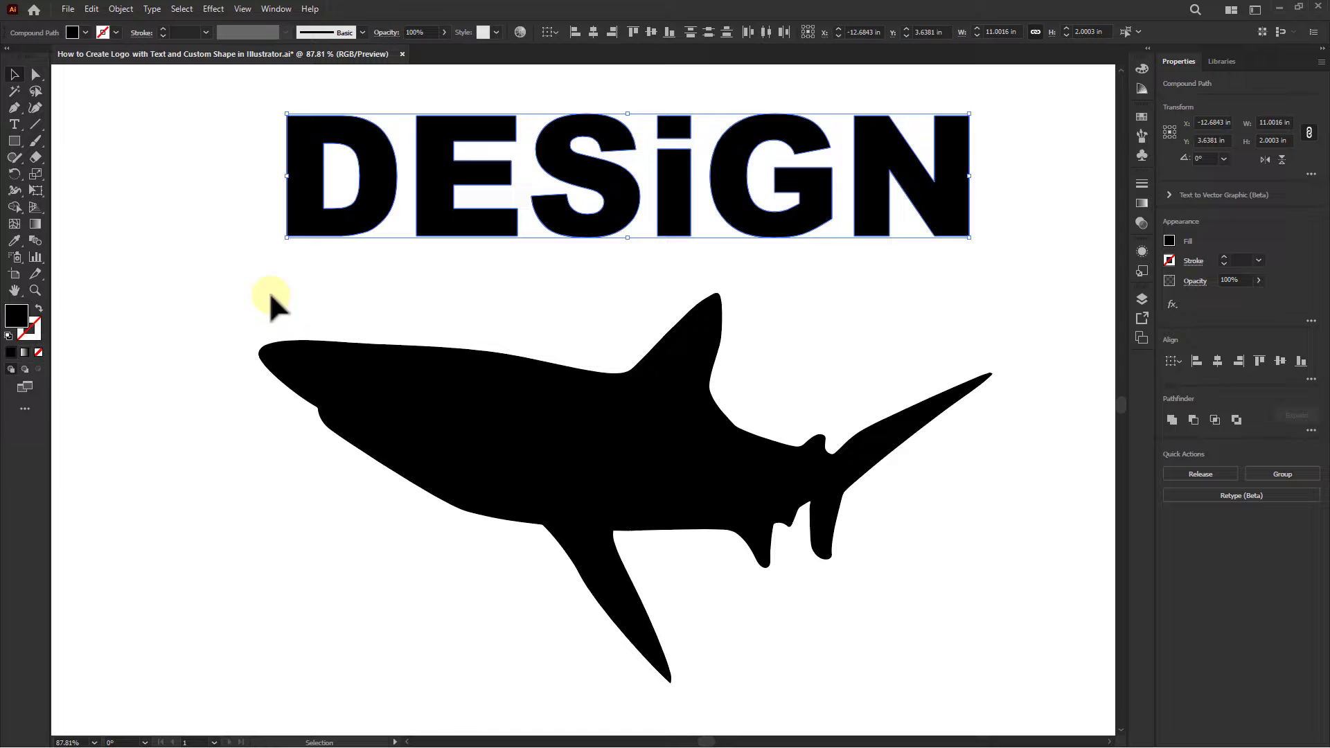
- Check each letter D, E, S, i, G, N selects on its own, then select the shark
{"action": "left_click", "coordinate": [235, 211]}
{"action": "left_click", "coordinate": [344, 221]}
{"action": "left_click", "coordinate": [449, 225]}
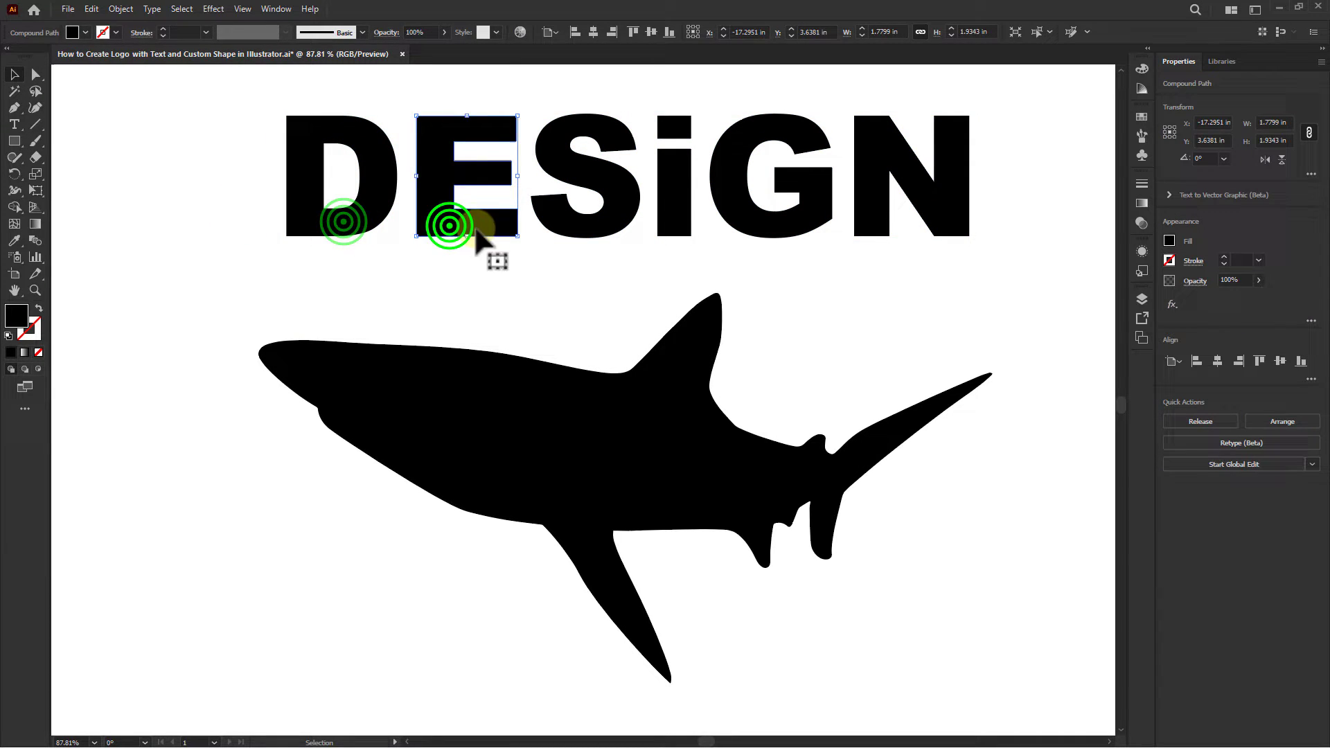
{"action": "left_click", "coordinate": [613, 218]}
{"action": "left_click", "coordinate": [682, 198]}
{"action": "left_click", "coordinate": [766, 216]}
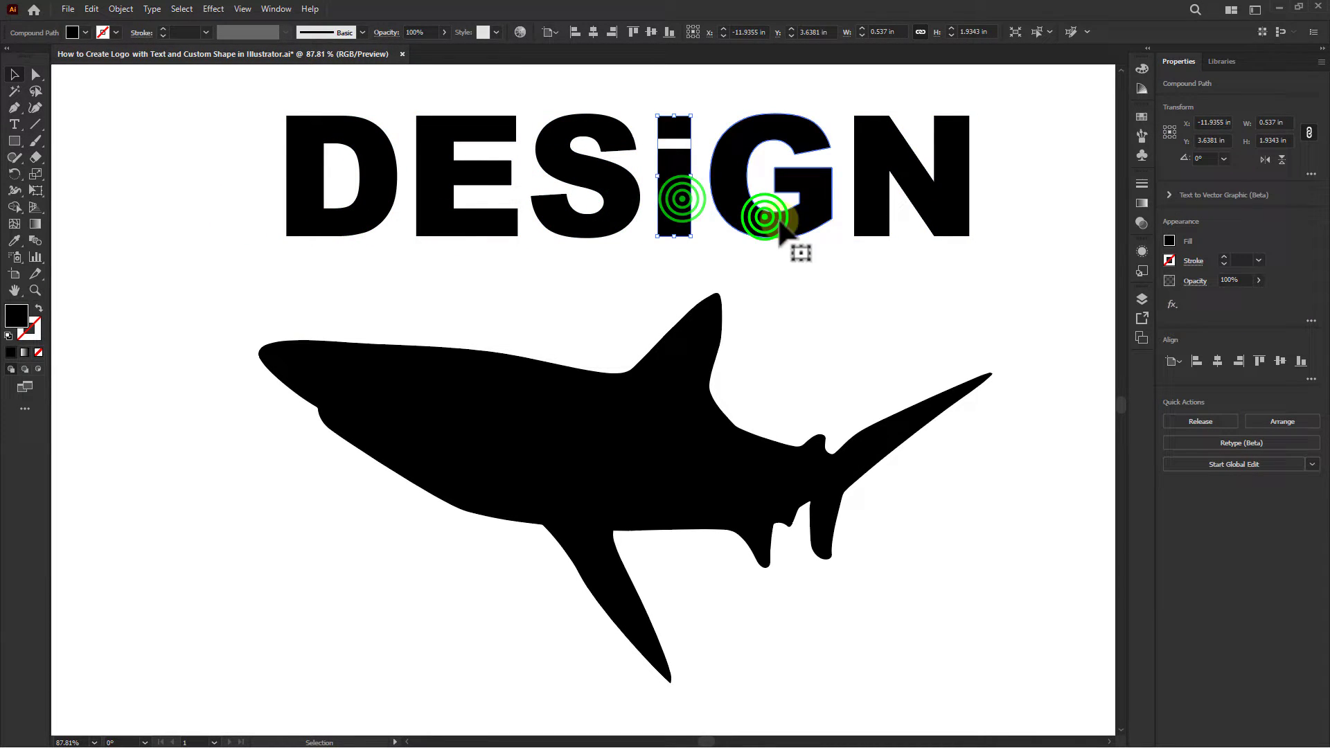
{"action": "left_click", "coordinate": [873, 220]}
{"action": "left_click", "coordinate": [349, 219]}
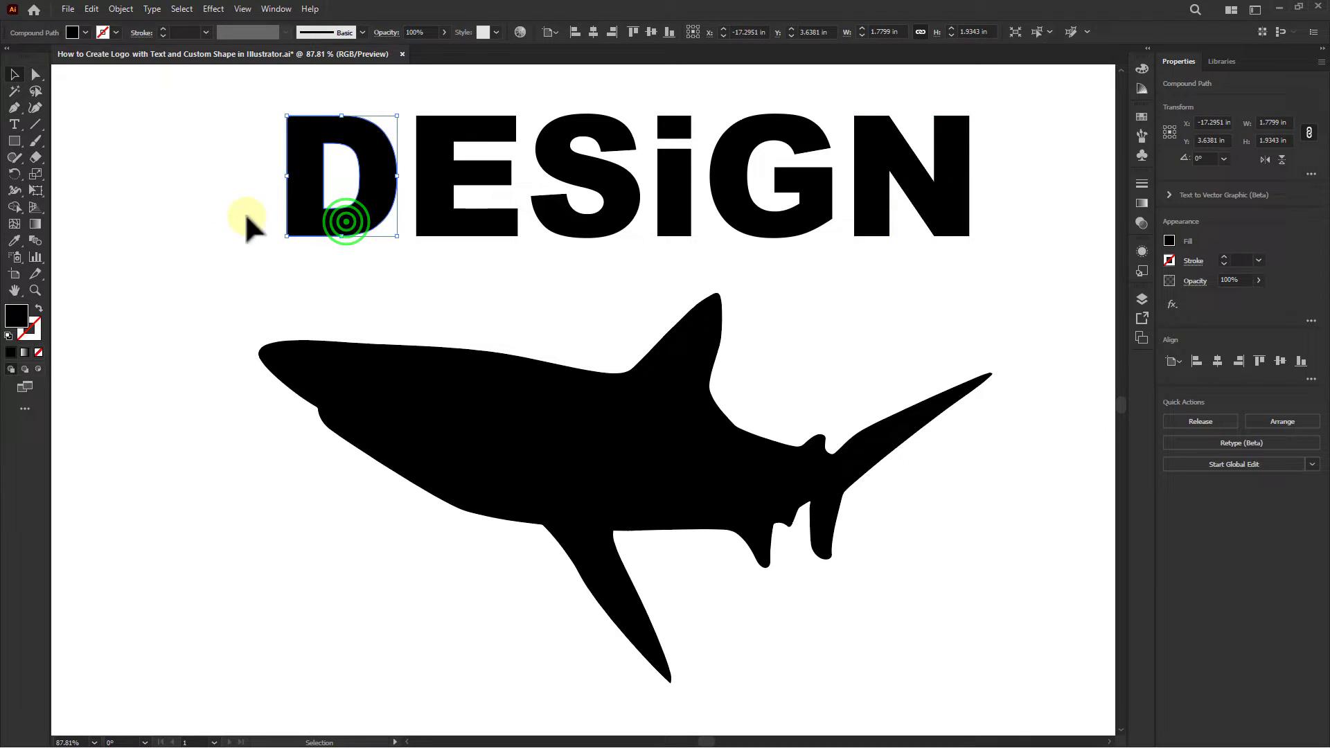
{"action": "left_click", "coordinate": [166, 283]}
{"action": "left_click", "coordinate": [462, 420]}
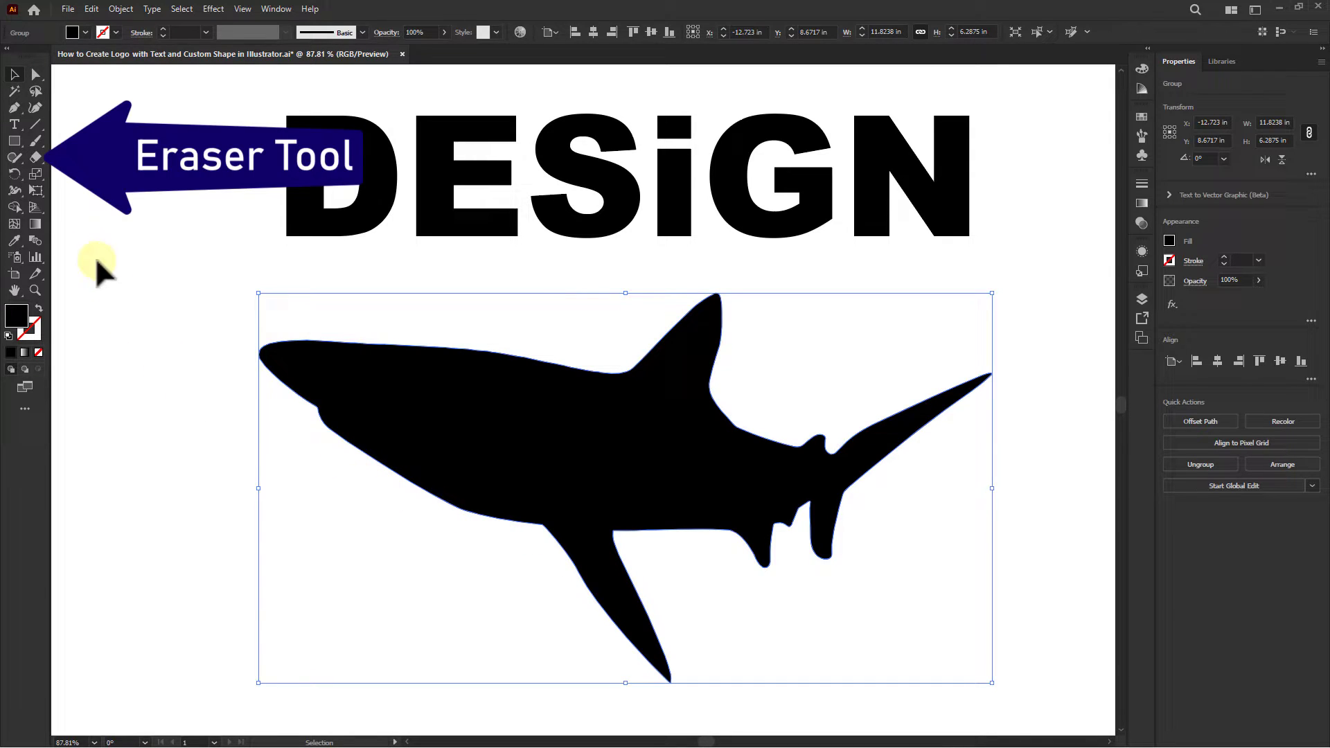
- Erase six vertical gaps across the shark body from head to tail, splitting it into segments
{"action": "left_click", "coordinate": [31, 153]}
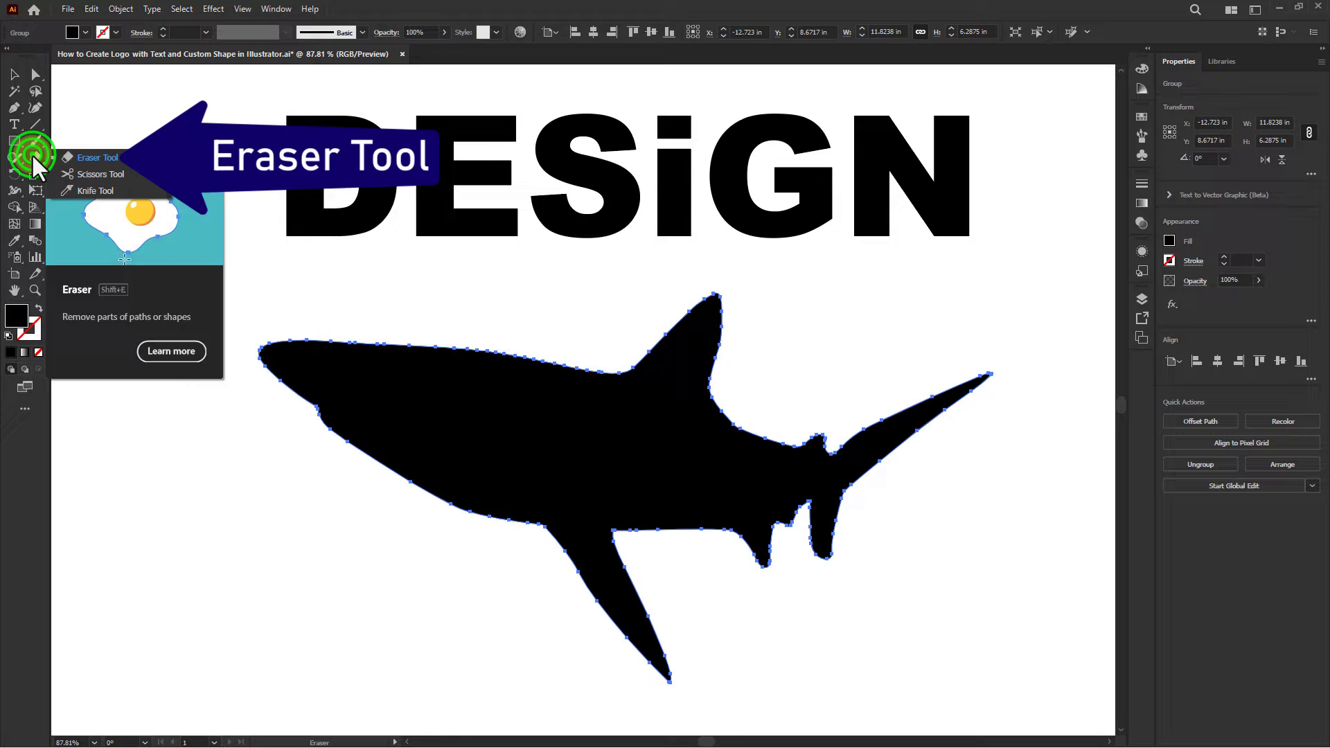
{"action": "left_click", "coordinate": [95, 159]}
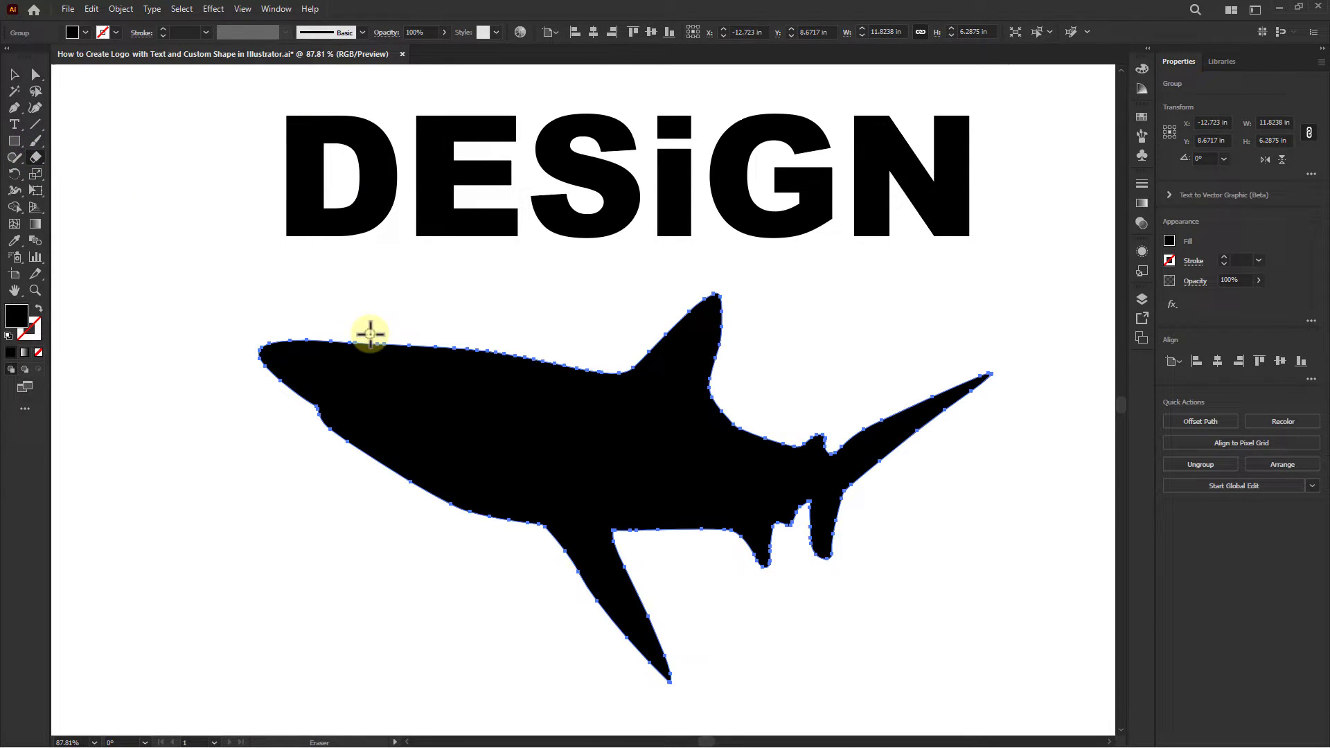
{"action": "left_click_drag", "start_coordinate": [370, 330], "coordinate": [324, 485]}
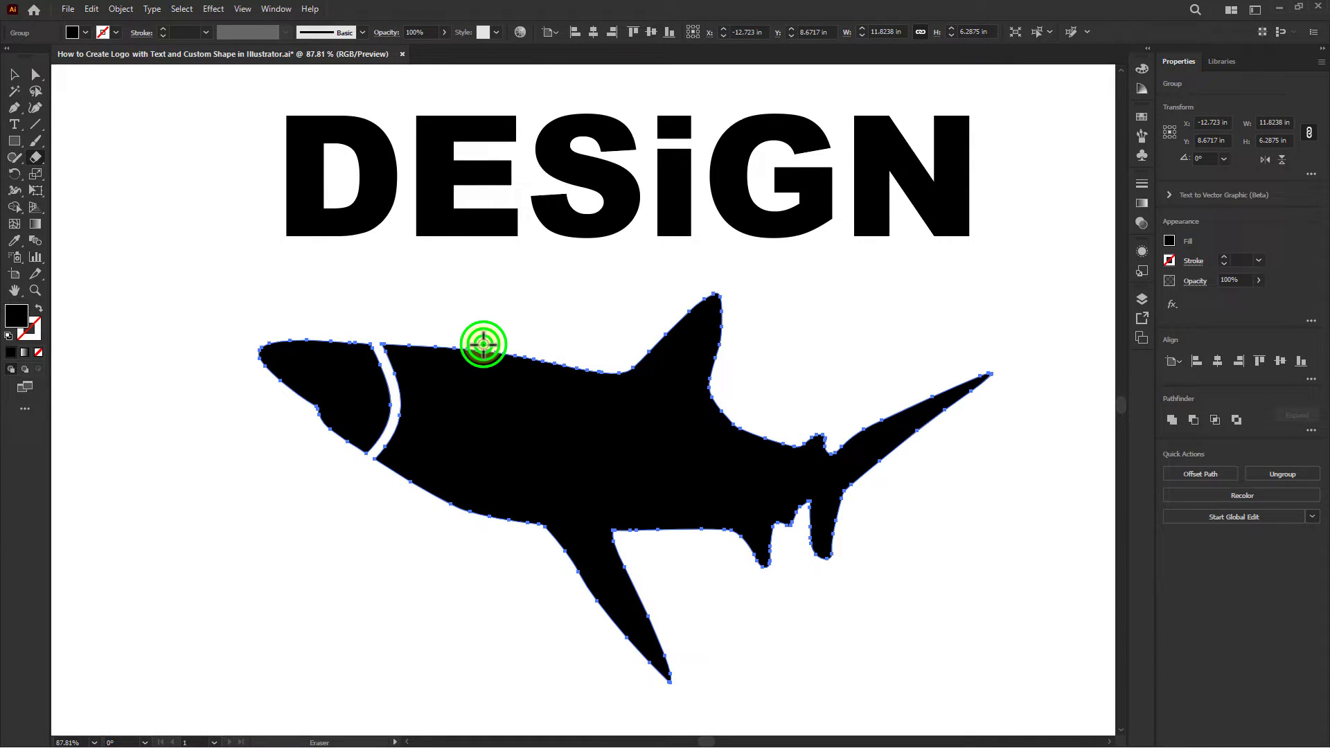
{"action": "left_click_drag", "start_coordinate": [485, 341], "coordinate": [457, 508]}
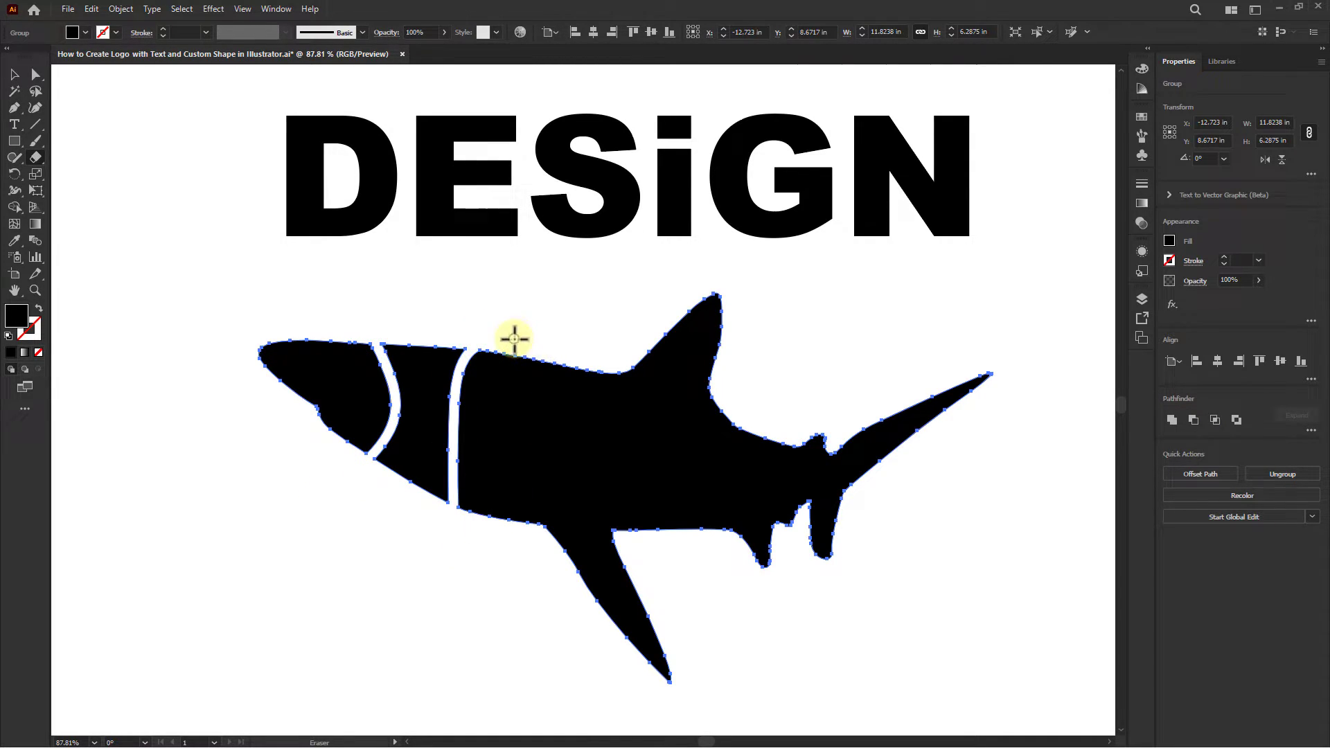
{"action": "mouse_move", "coordinate": [515, 338]}
{"action": "left_mouse_down"}
{"action": "mouse_move", "coordinate": [541, 431]}
{"action": "mouse_move", "coordinate": [486, 614]}
{"action": "left_mouse_up"}
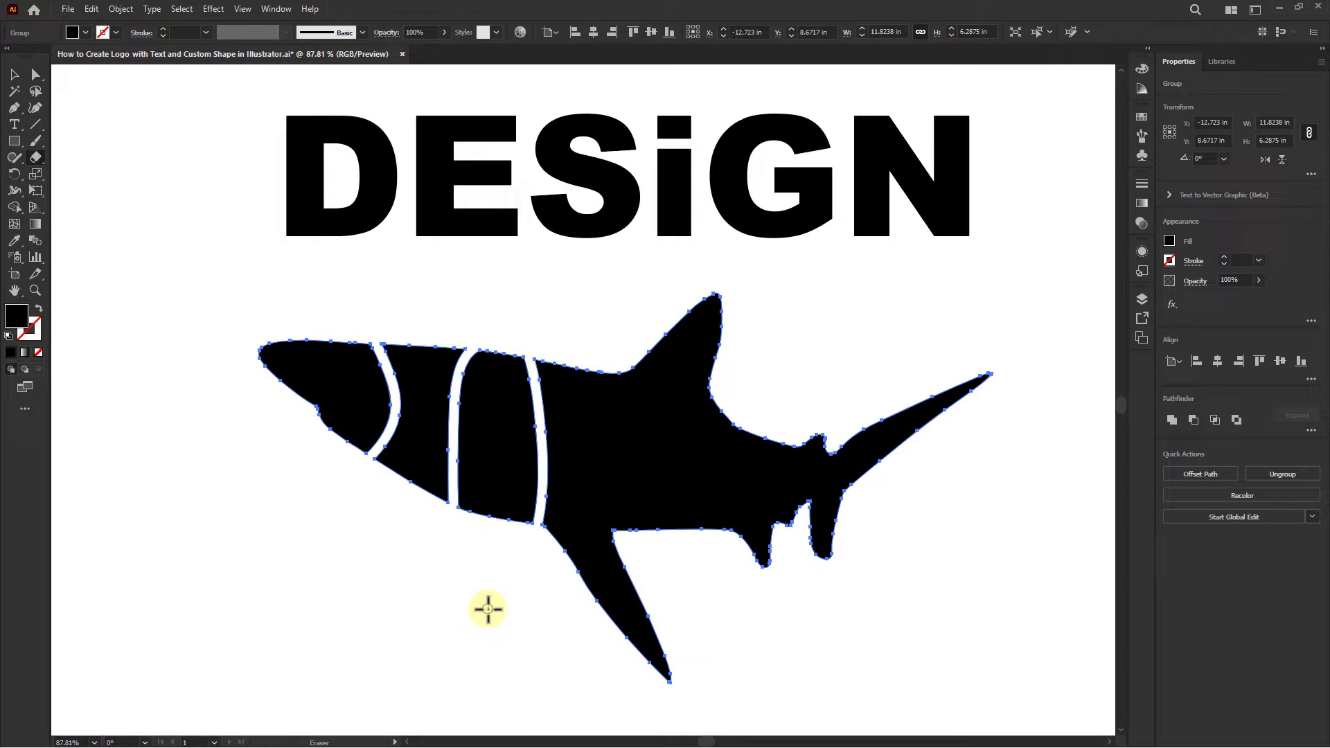
{"action": "left_click_drag", "start_coordinate": [608, 343], "coordinate": [638, 550]}
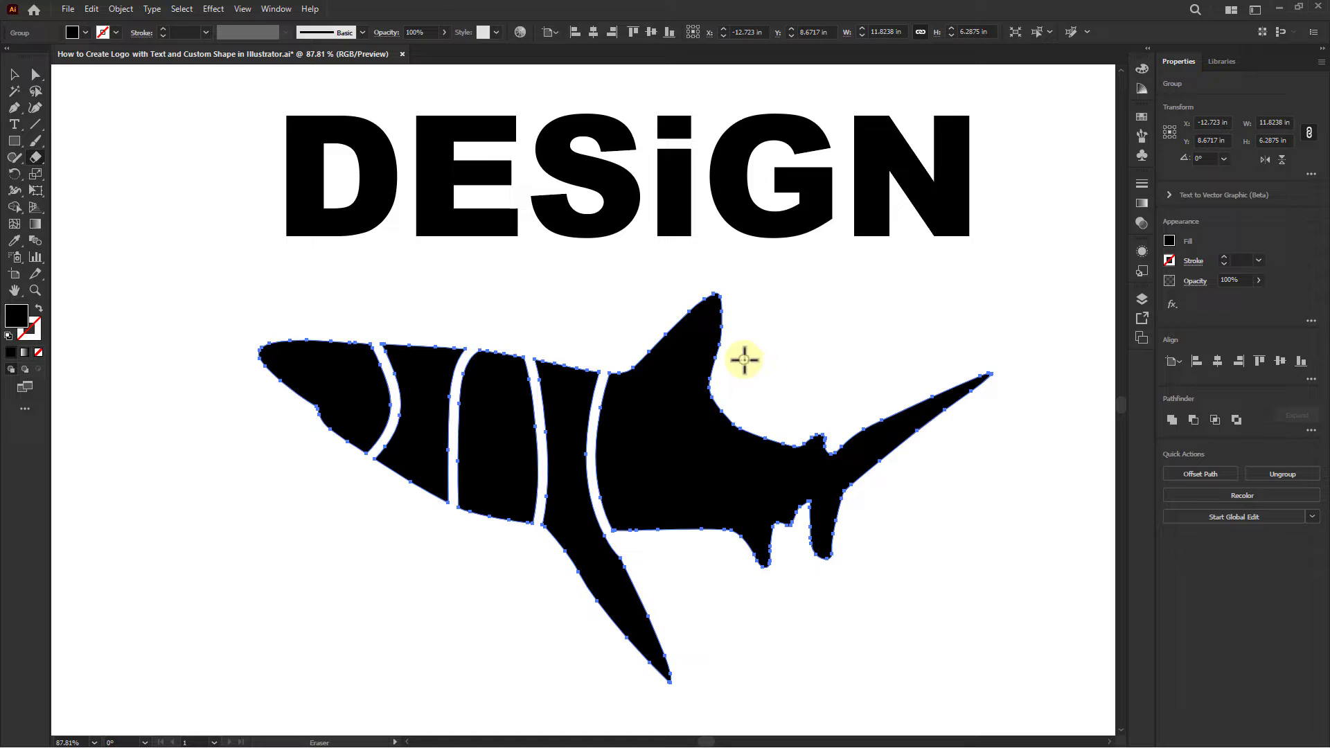
{"action": "left_click_drag", "start_coordinate": [725, 374], "coordinate": [714, 583]}
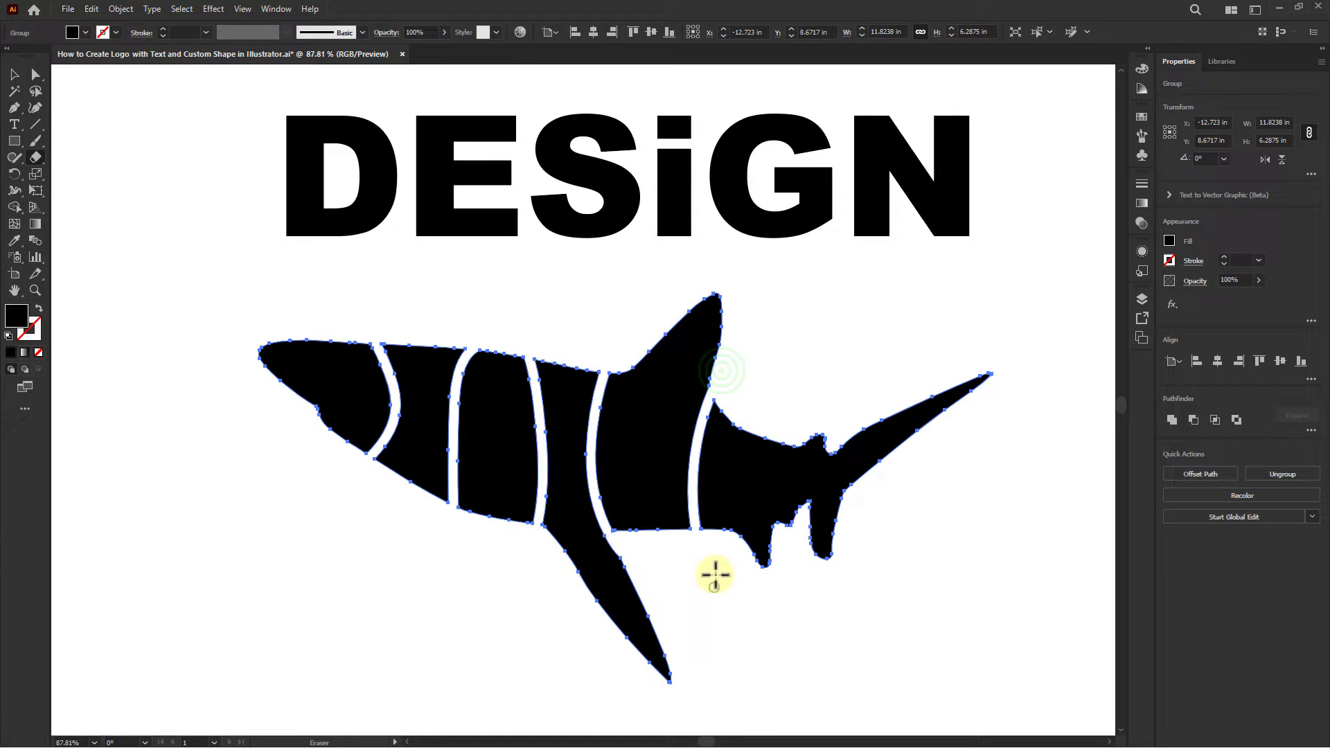
{"action": "left_click_drag", "start_coordinate": [774, 401], "coordinate": [801, 572]}
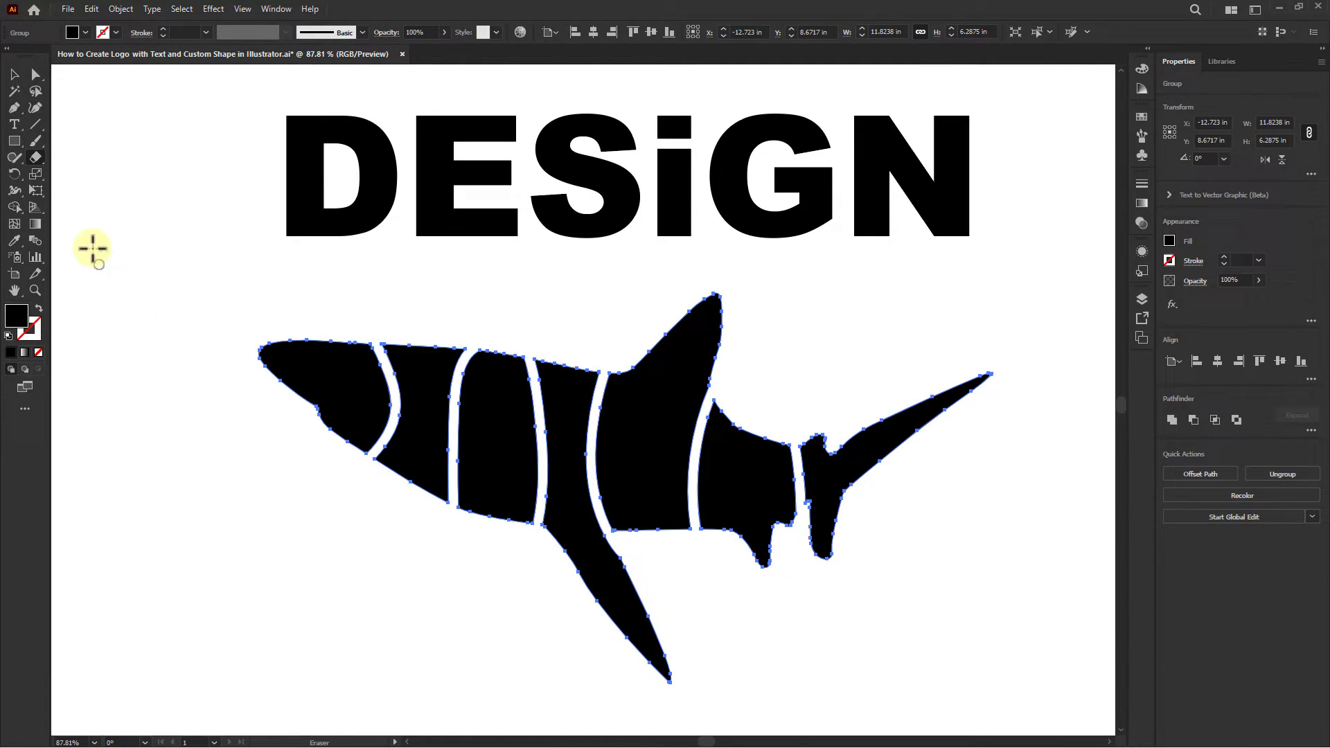
{"action": "left_click", "coordinate": [15, 75]}
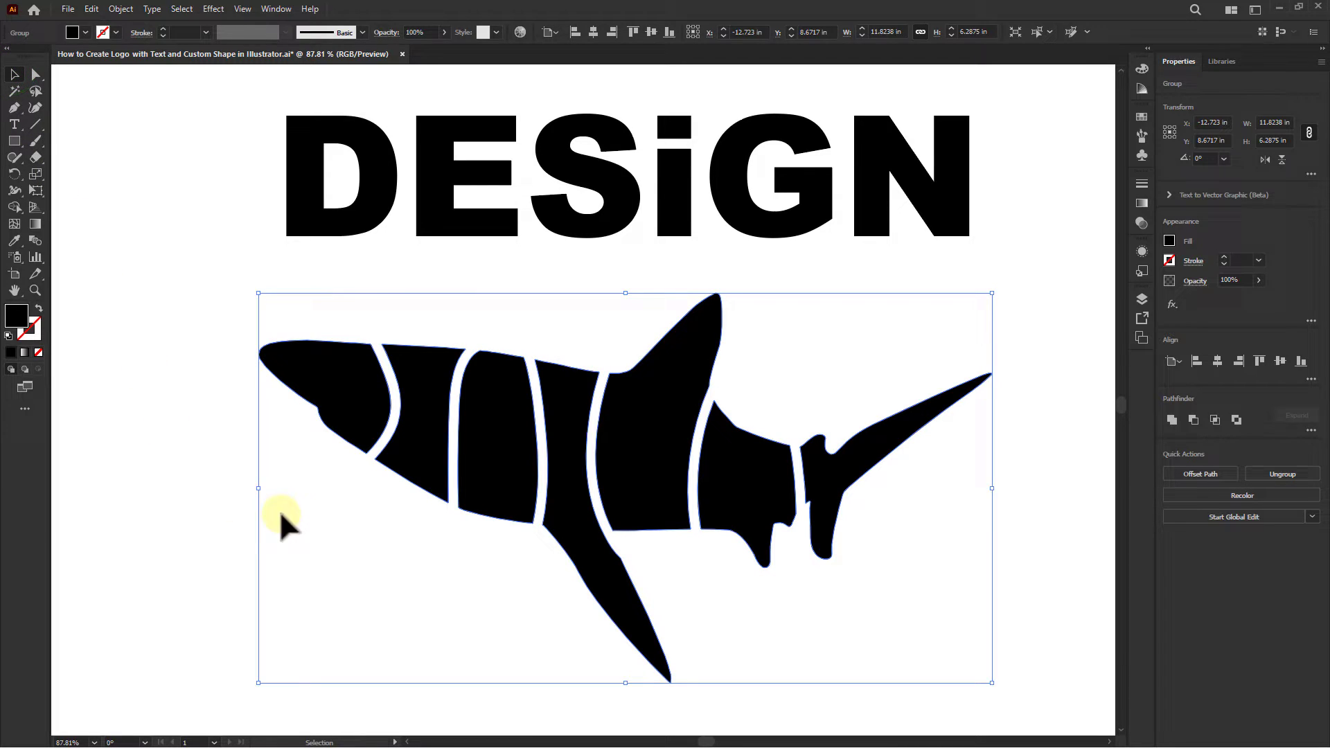
- Ungroup the shark into separate body pieces and zoom toward the head and letters
{"action": "right_click", "coordinate": [425, 404]}
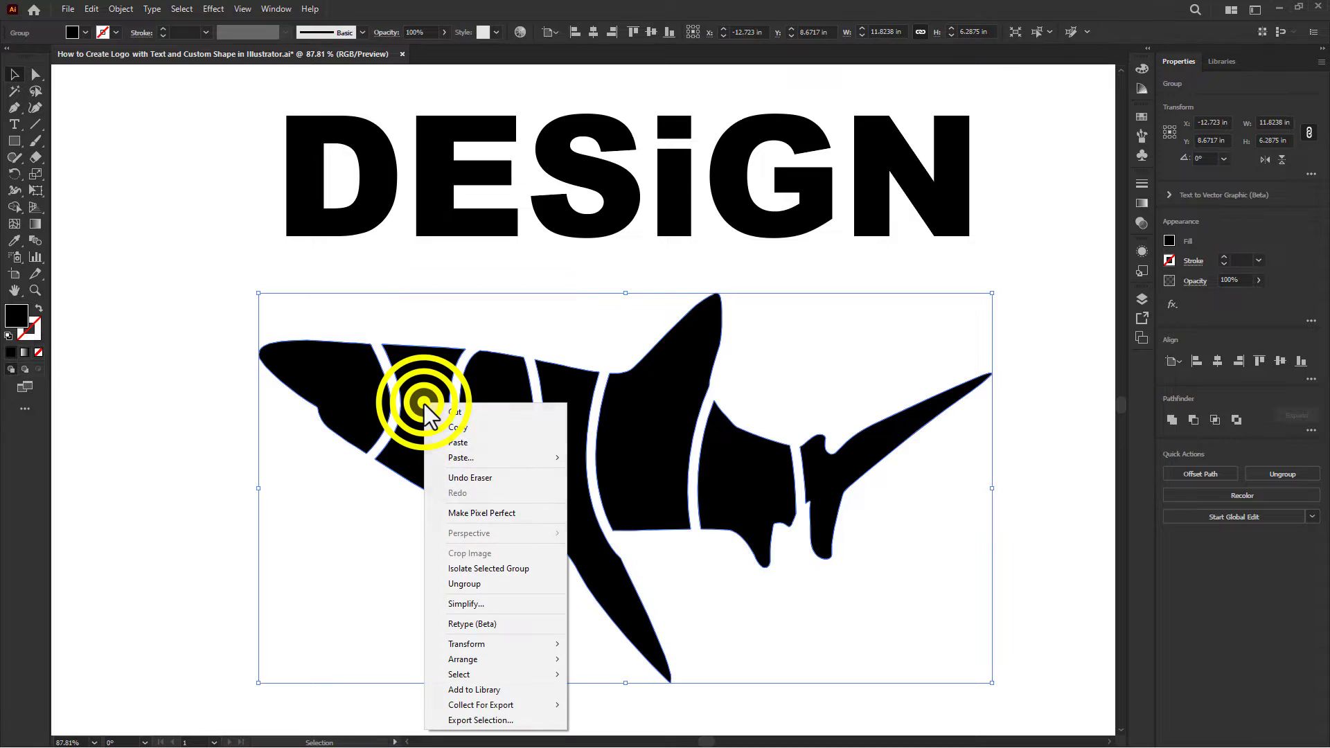
{"action": "left_click", "coordinate": [462, 585]}
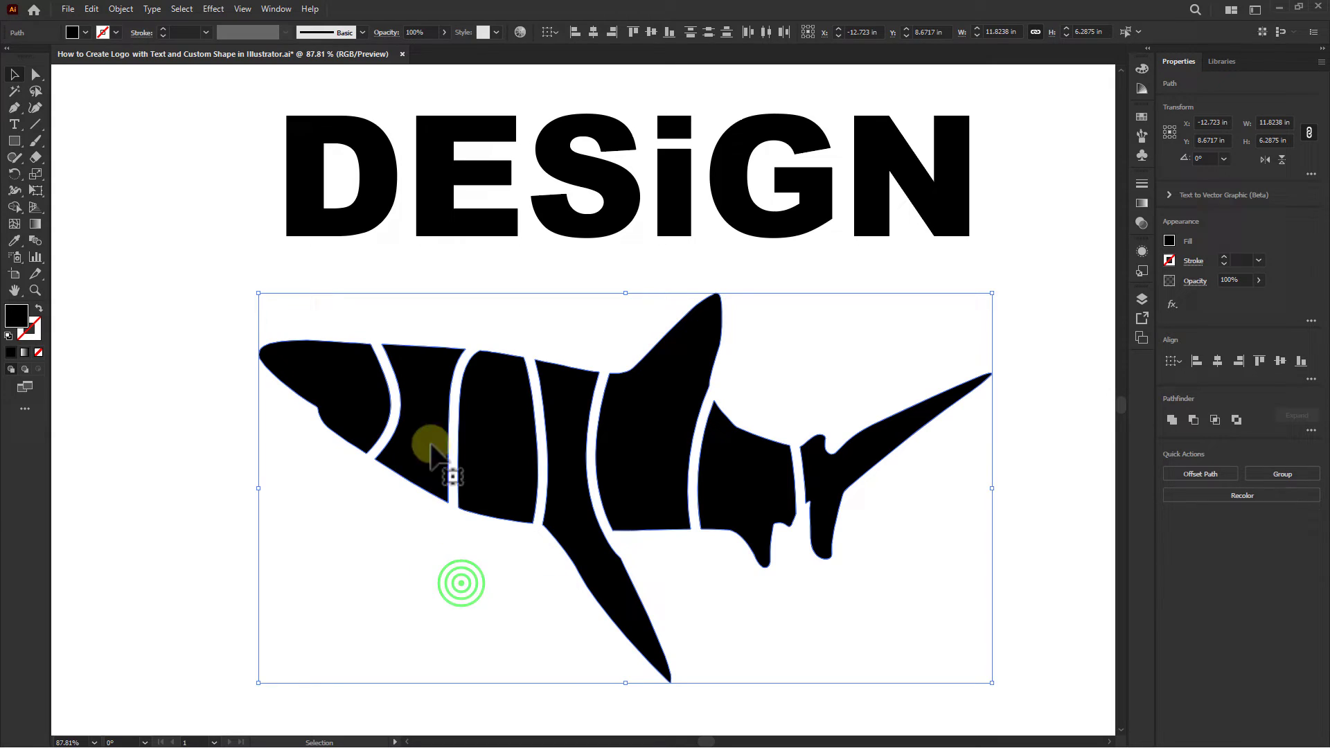
{"action": "left_click", "coordinate": [191, 356]}
{"action": "scroll", "coordinate": [500, 292], "scroll_direction": "up", "scroll_amount": 3}
{"action": "left_click_drag", "start_coordinate": [565, 289], "coordinate": [584, 312]}
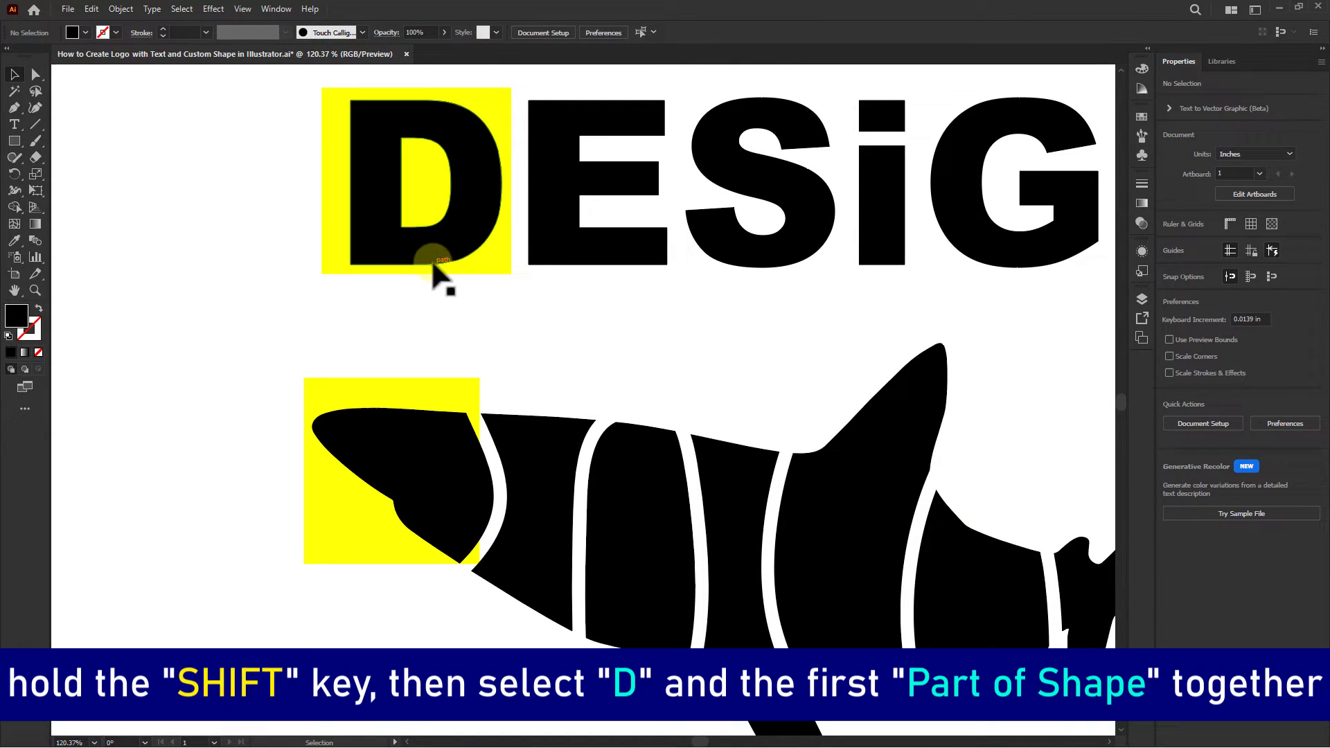
- Envelope-distort the letter D into the shark head piece with Make with Top Object
{"action": "left_click", "coordinate": [431, 245], "text": "shift"}
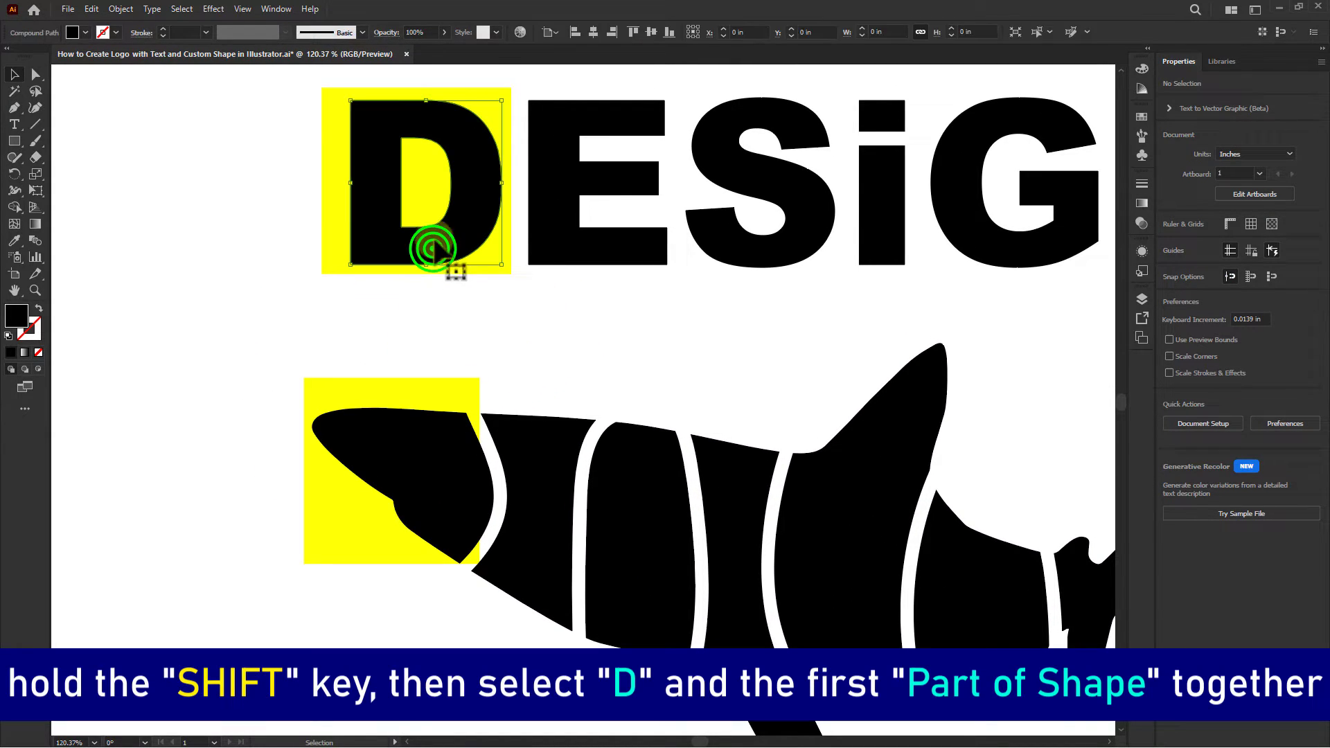
{"action": "left_click", "coordinate": [388, 437], "text": "shift"}
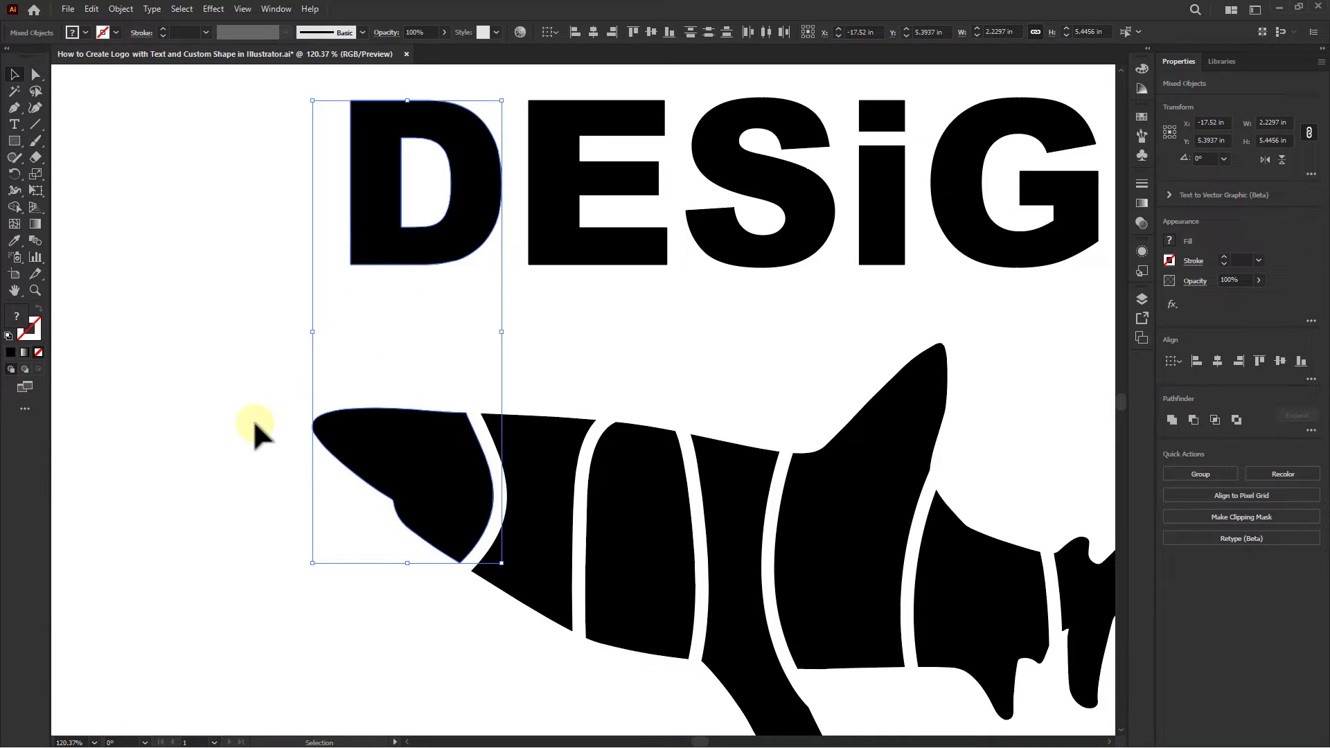
{"action": "left_click", "coordinate": [121, 10]}
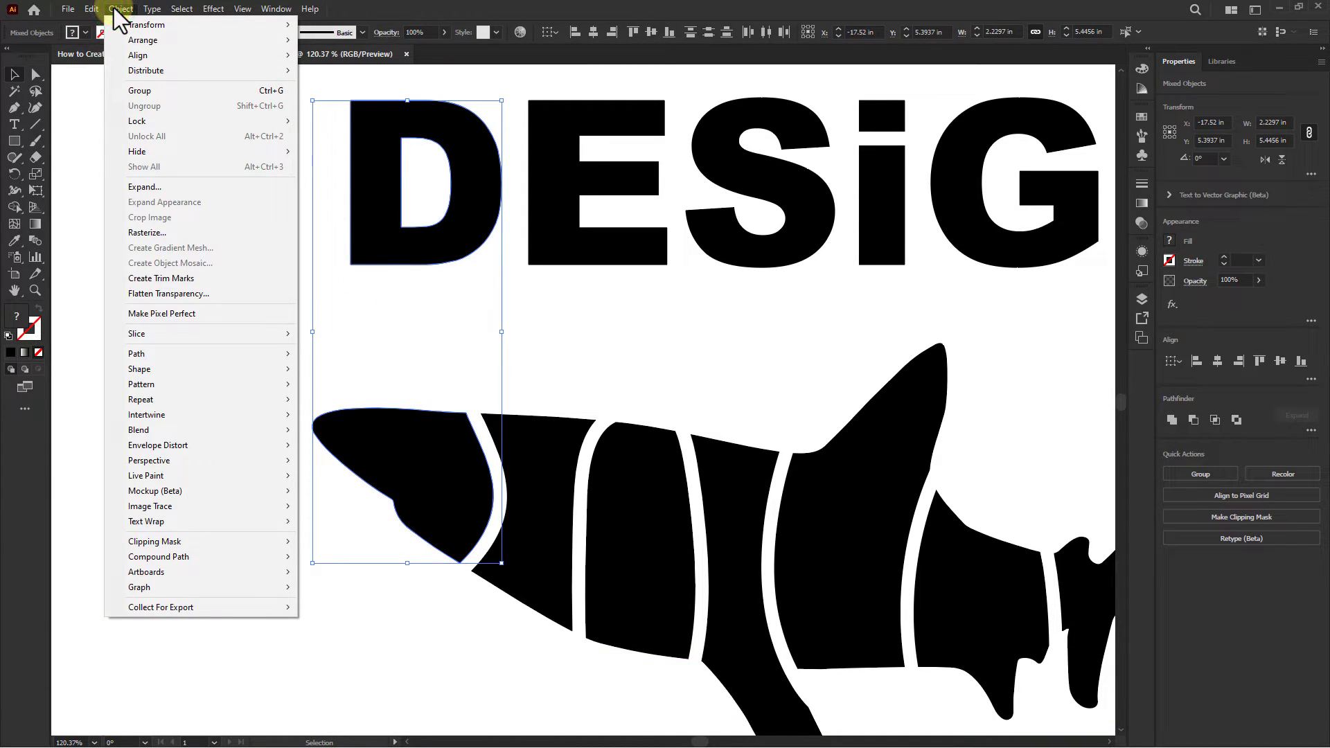
{"action": "mouse_move", "coordinate": [159, 445]}
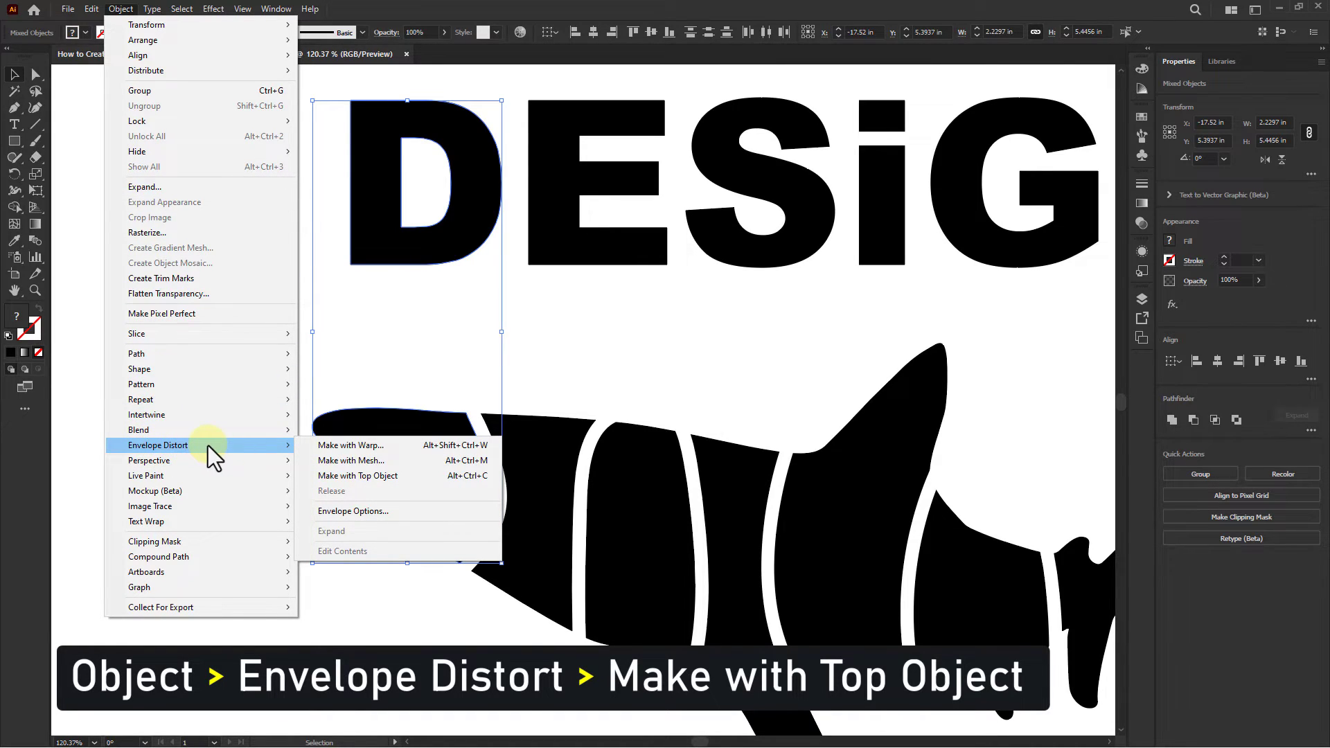
{"action": "left_click", "coordinate": [376, 475]}
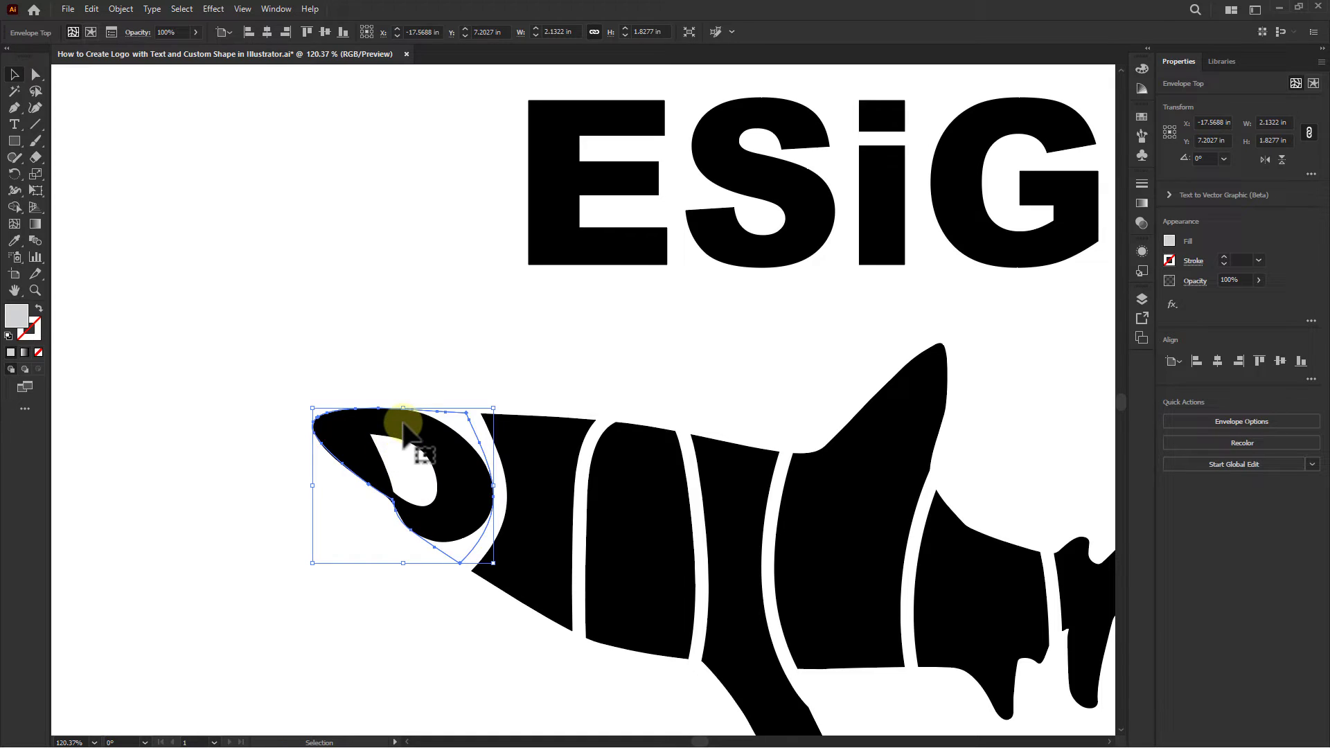
- Envelope-distort the letter E into the second shark segment with Make with Top Object
{"action": "left_click", "coordinate": [544, 217]}
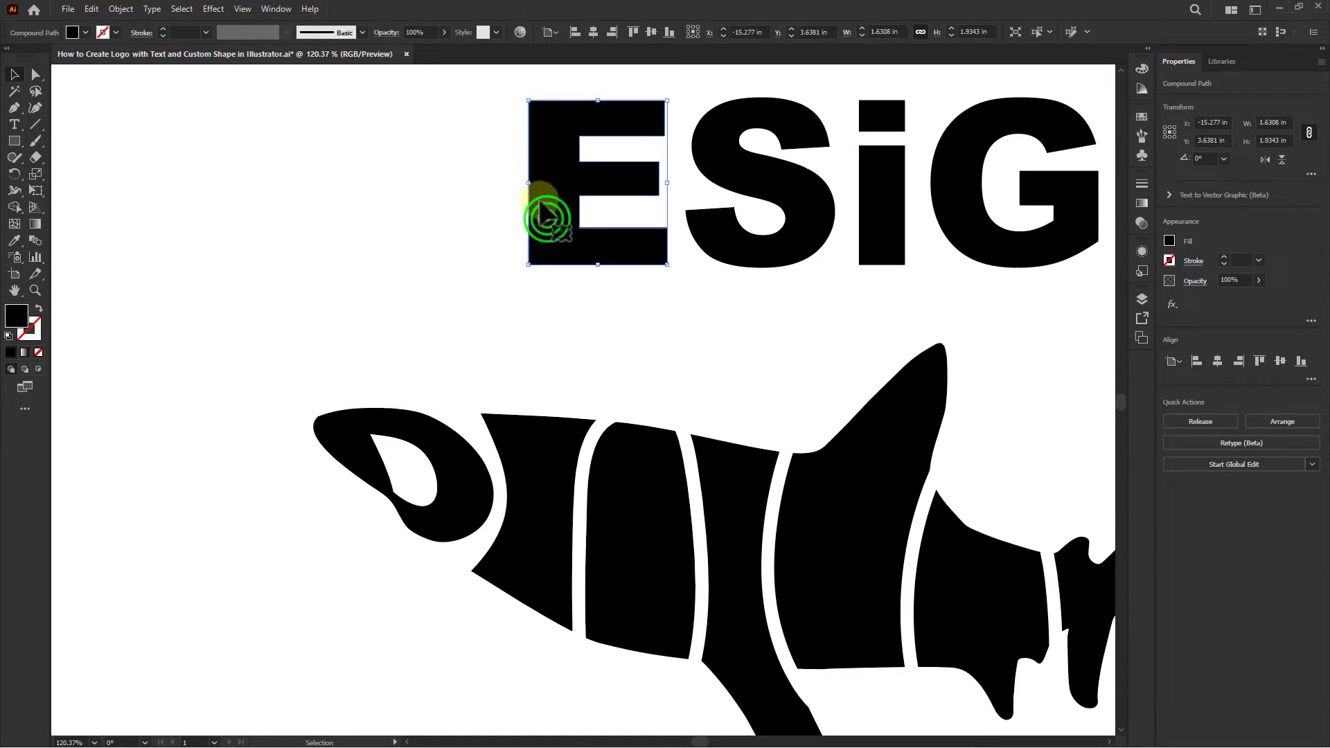
{"action": "left_click", "coordinate": [539, 481], "text": "shift"}
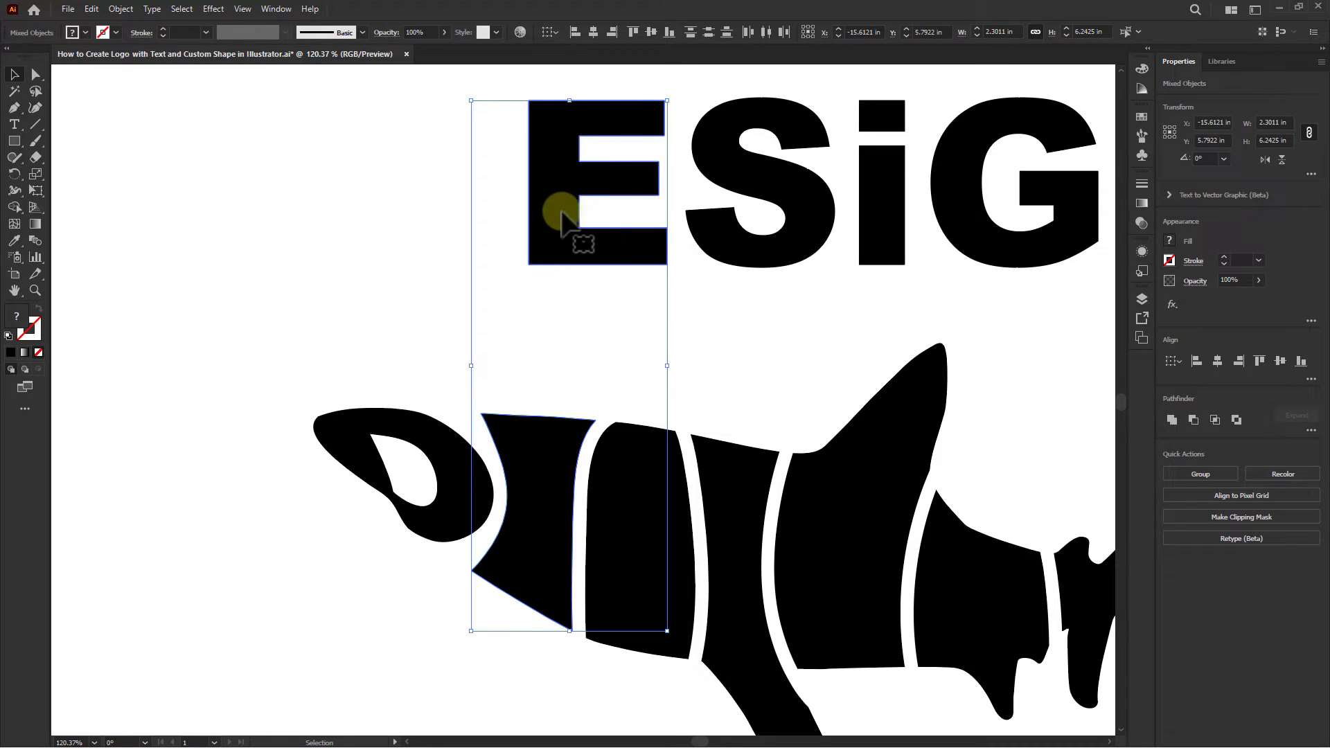
{"action": "left_click", "coordinate": [121, 8]}
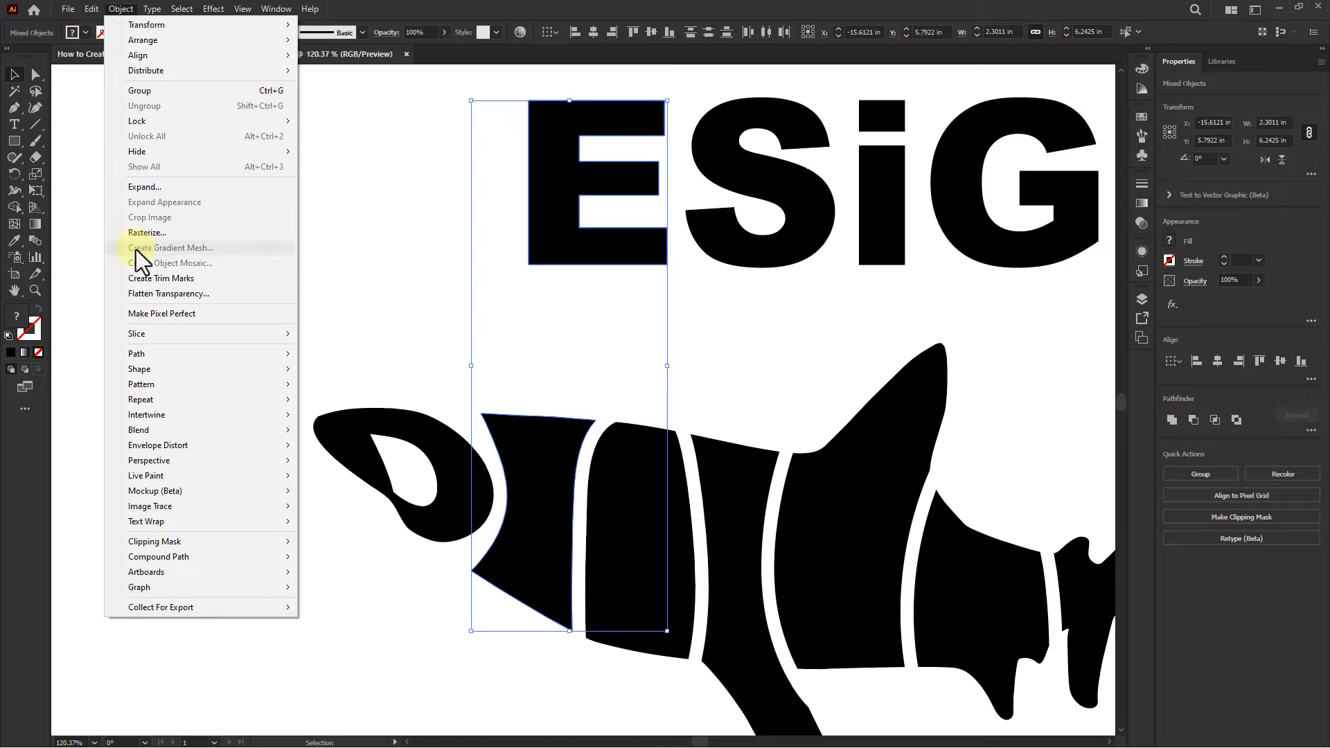
{"action": "left_click", "coordinate": [159, 446]}
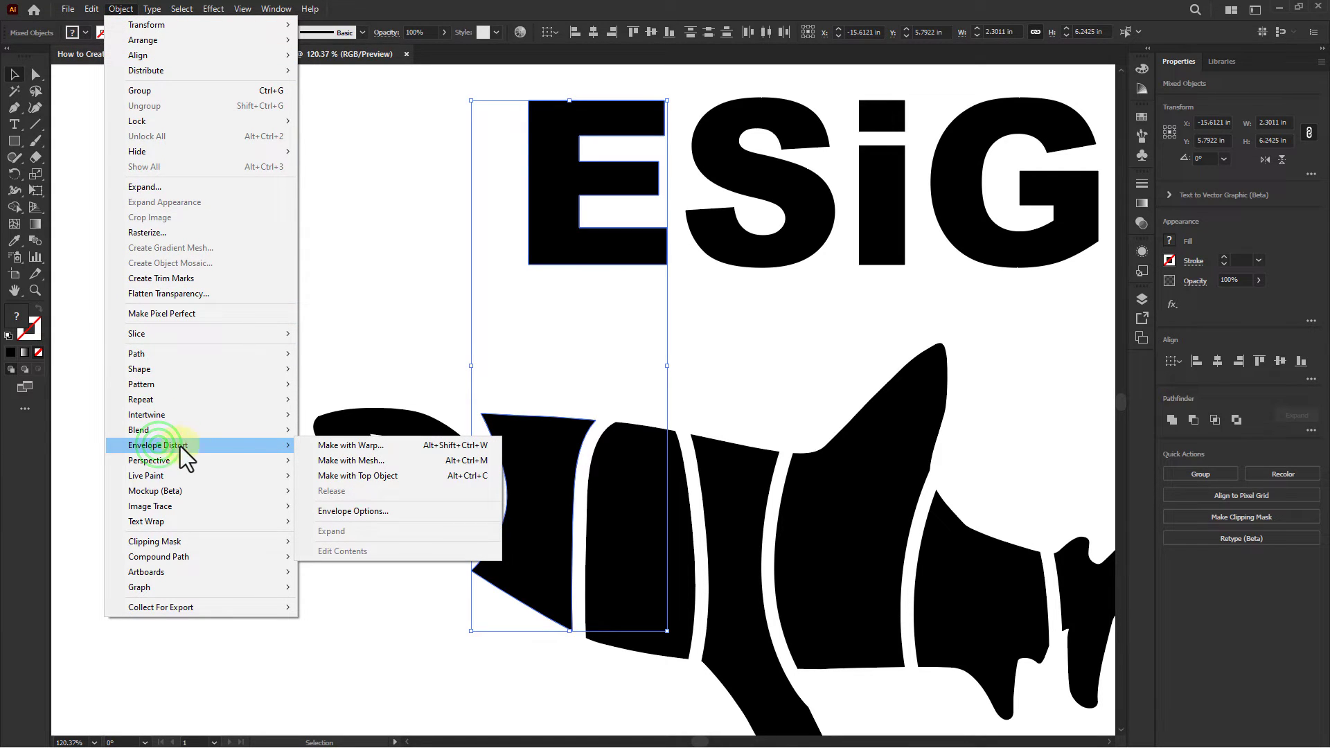
{"action": "left_click", "coordinate": [365, 477]}
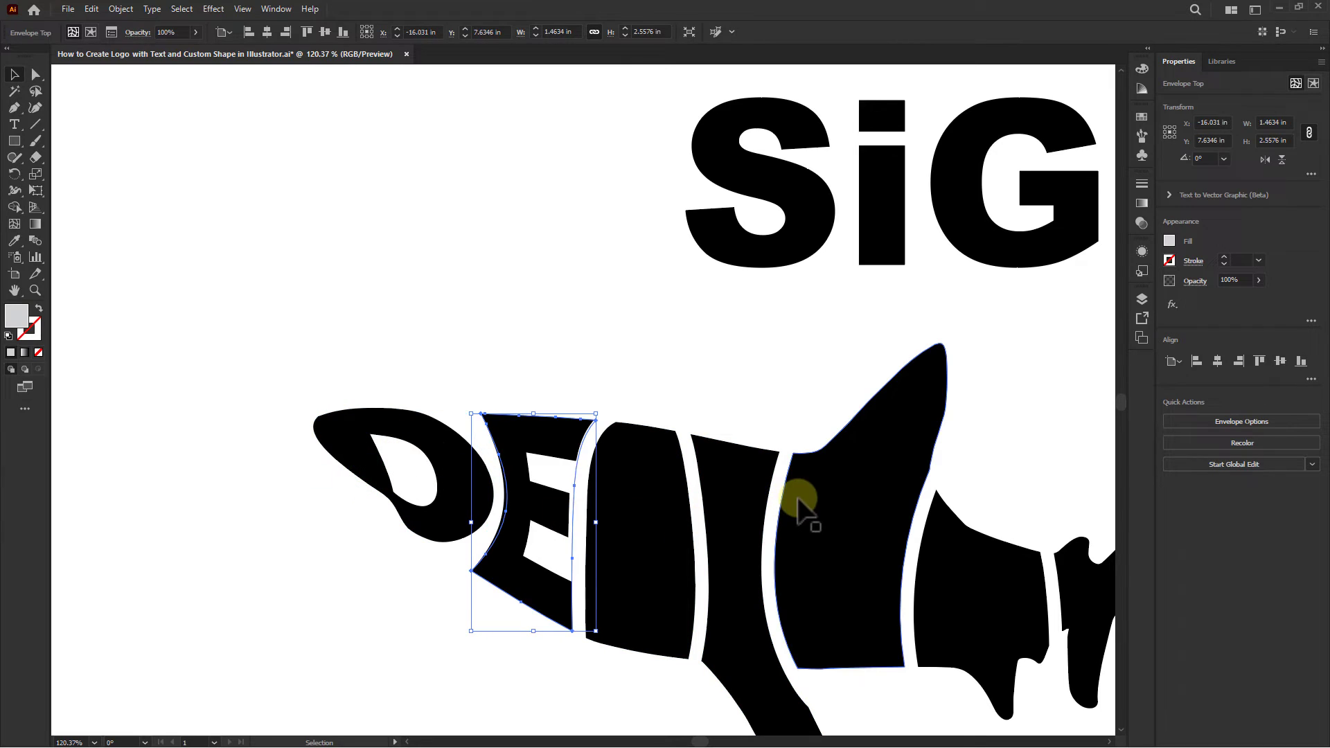
- Move the letter S down above the third shark segment
{"action": "left_click_drag", "start_coordinate": [704, 470], "coordinate": [686, 470]}
{"action": "scroll", "coordinate": [686, 471], "scroll_direction": "down", "scroll_amount": 3}
{"action": "left_click_drag", "start_coordinate": [614, 209], "coordinate": [509, 292]}
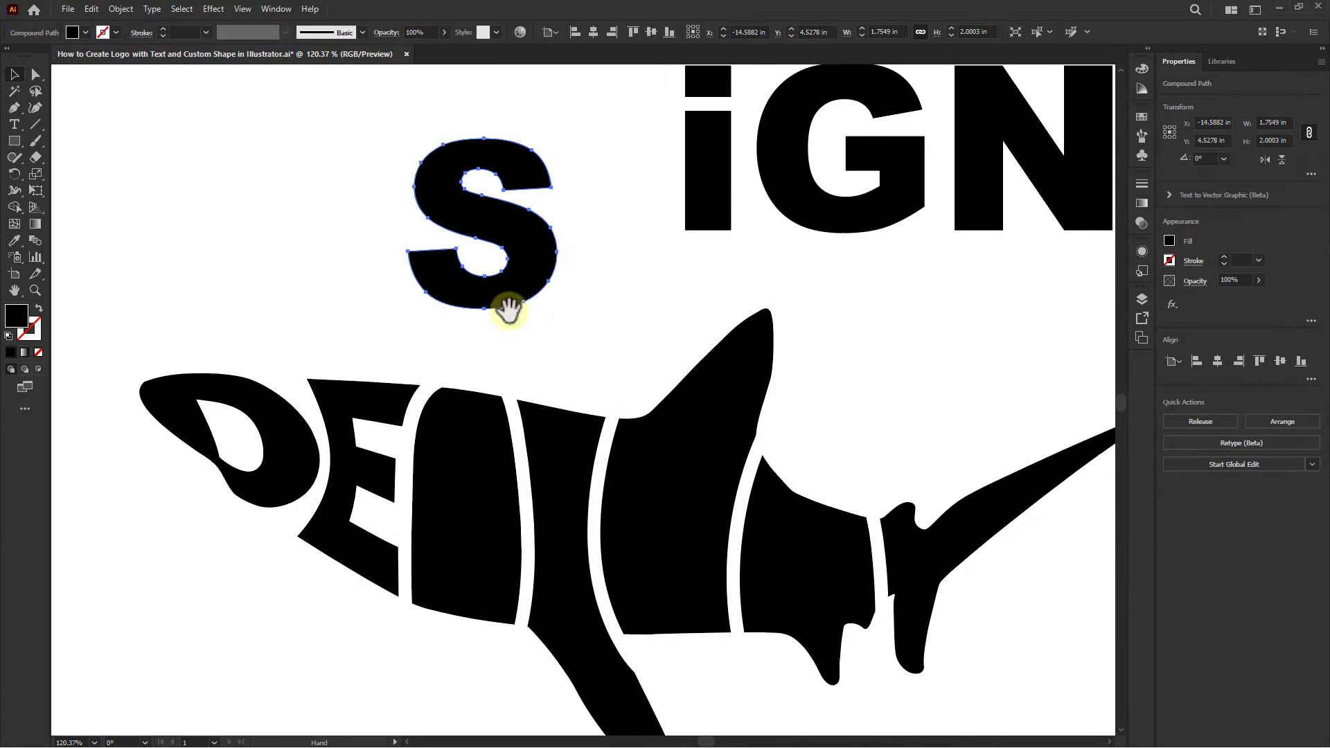
{"action": "scroll", "coordinate": [509, 292], "scroll_direction": "up", "scroll_amount": 3}
{"action": "scroll", "coordinate": [670, 272], "scroll_direction": "up", "scroll_amount": 1}
- Envelope-distort the S into the third segment and the i into the segment after it
{"action": "left_click", "coordinate": [635, 499], "text": "shift"}
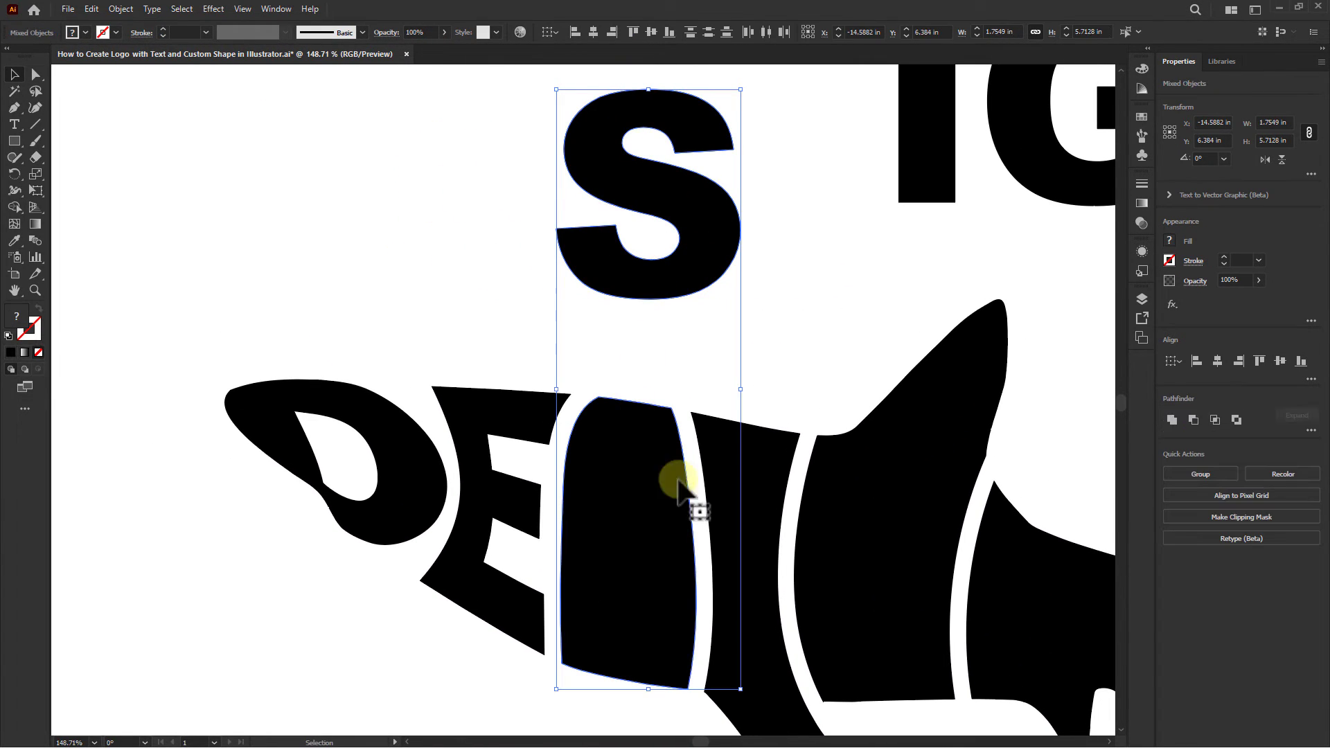
{"action": "left_click", "coordinate": [120, 8]}
{"action": "mouse_move", "coordinate": [159, 445]}
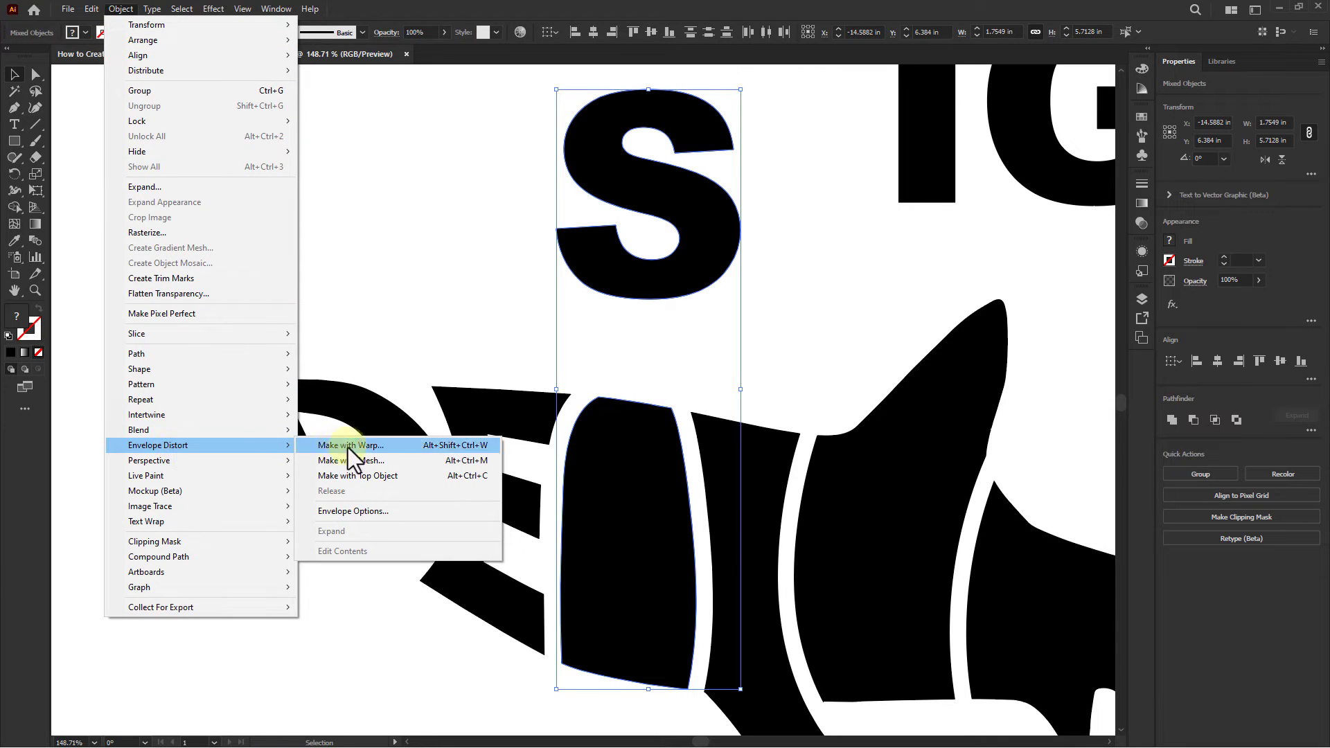
{"action": "left_click", "coordinate": [353, 476]}
{"action": "scroll", "coordinate": [727, 416], "scroll_direction": "down", "scroll_amount": 2}
{"action": "left_click_drag", "start_coordinate": [769, 301], "coordinate": [707, 224]}
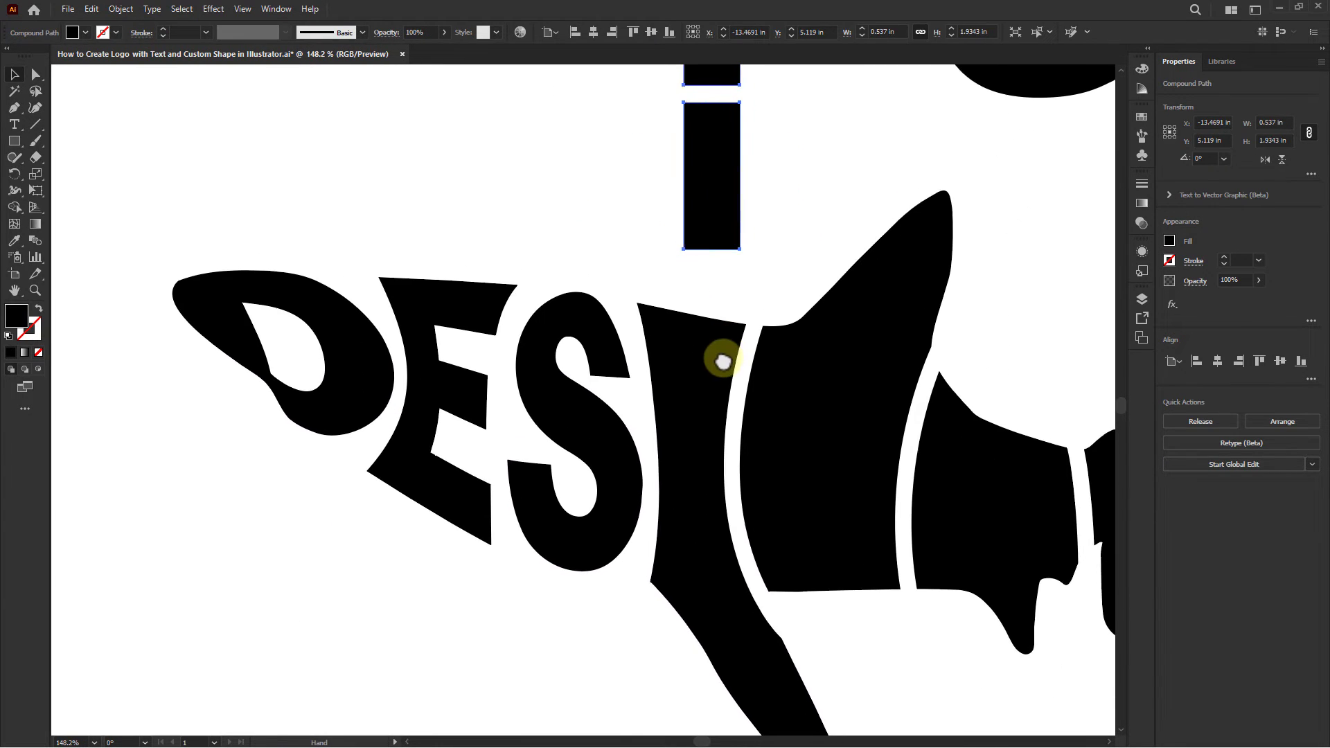
{"action": "scroll", "coordinate": [707, 364], "scroll_direction": "up", "scroll_amount": 2}
{"action": "left_click", "coordinate": [681, 407], "text": "shift"}
{"action": "left_click", "coordinate": [121, 9]}
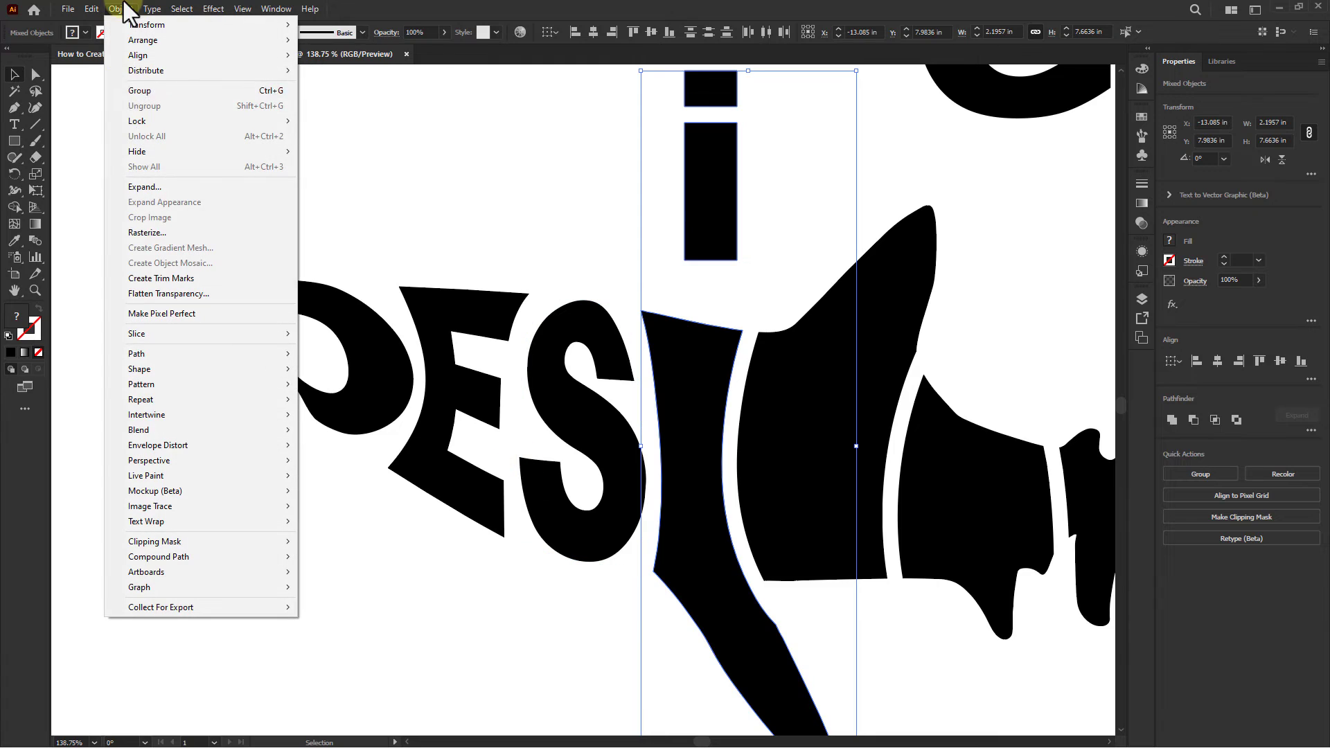
{"action": "left_click", "coordinate": [353, 477]}
{"action": "scroll", "coordinate": [630, 411], "scroll_direction": "down", "scroll_amount": 2}
{"action": "scroll", "coordinate": [630, 411], "scroll_direction": "up", "scroll_amount": 2}
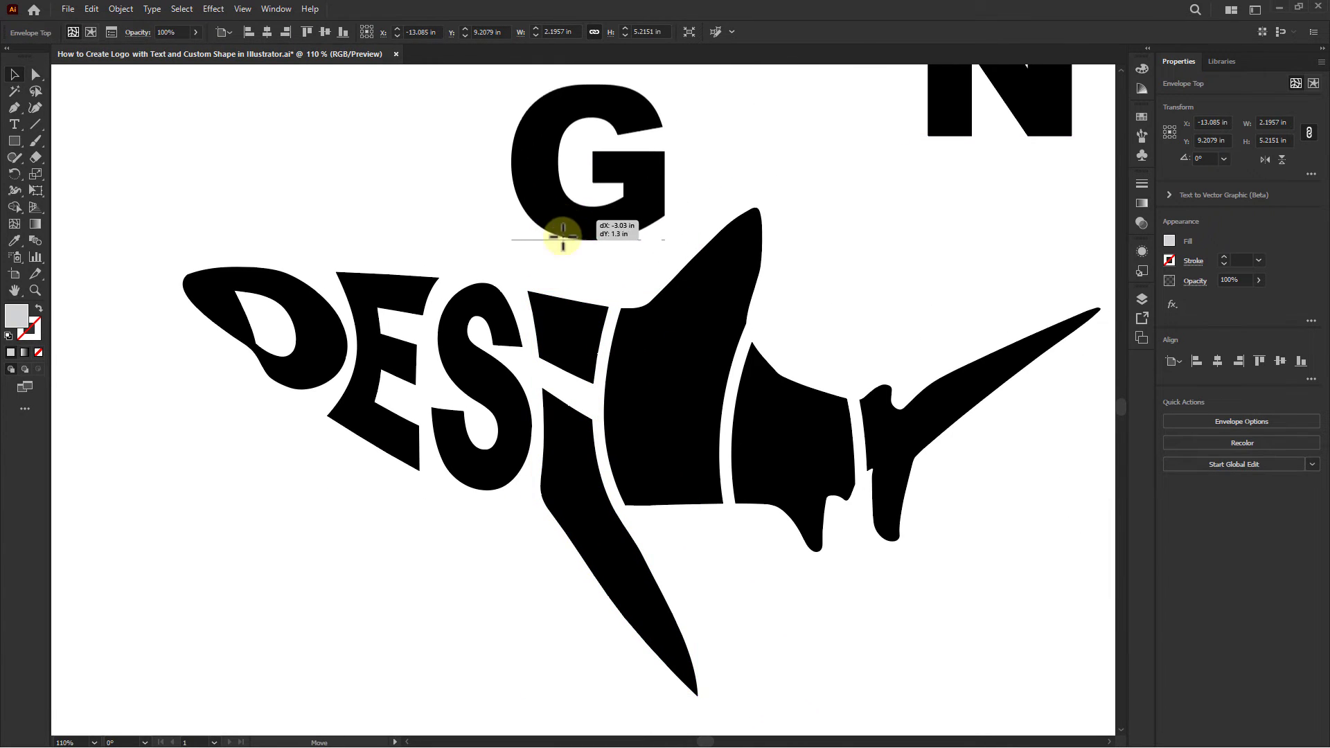
- Envelope-distort the G into the dorsal fin segment and the N into the segment before the tail
{"action": "left_click_drag", "start_coordinate": [894, 105], "coordinate": [562, 208]}
{"action": "scroll", "coordinate": [614, 323], "scroll_direction": "up", "scroll_amount": 2}
{"action": "left_click", "coordinate": [706, 363], "text": "shift"}
{"action": "left_click", "coordinate": [120, 9]}
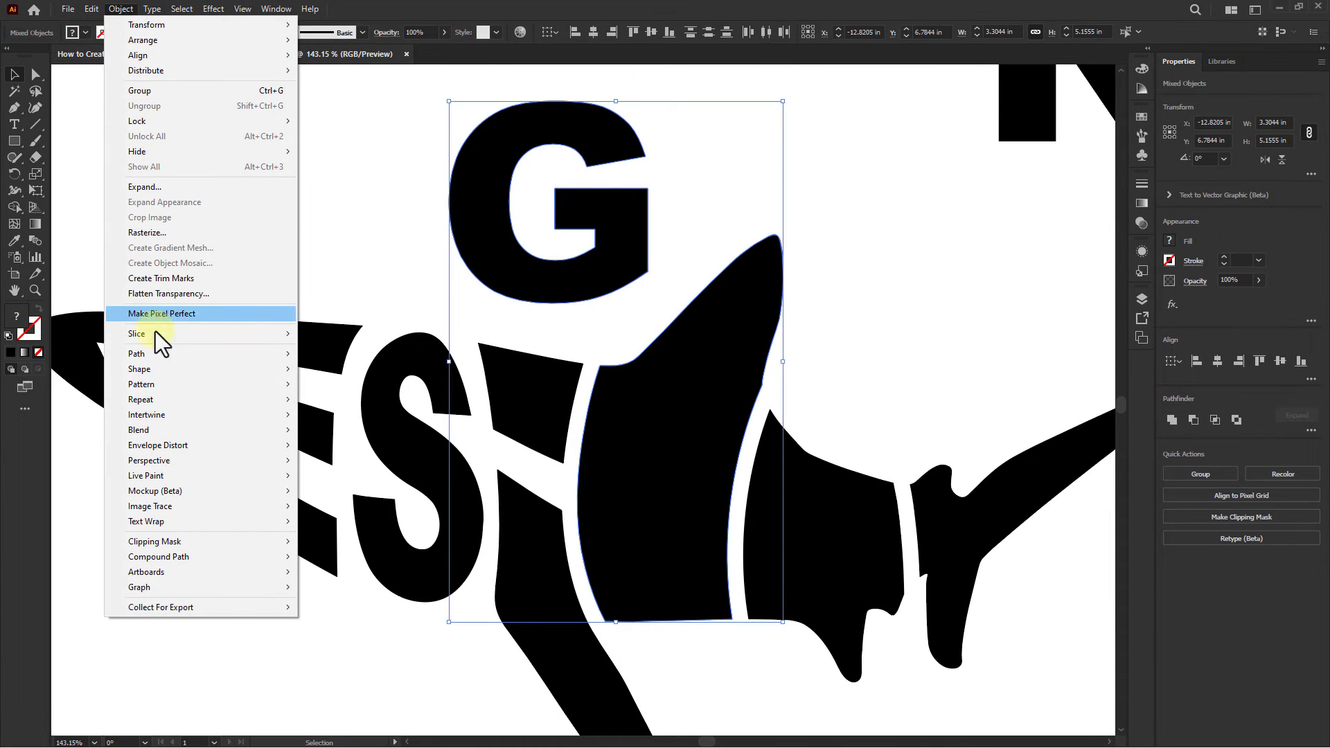
{"action": "left_click", "coordinate": [354, 476]}
{"action": "scroll", "coordinate": [726, 360], "scroll_direction": "down", "scroll_amount": 2}
{"action": "scroll", "coordinate": [725, 360], "scroll_direction": "up", "scroll_amount": 2}
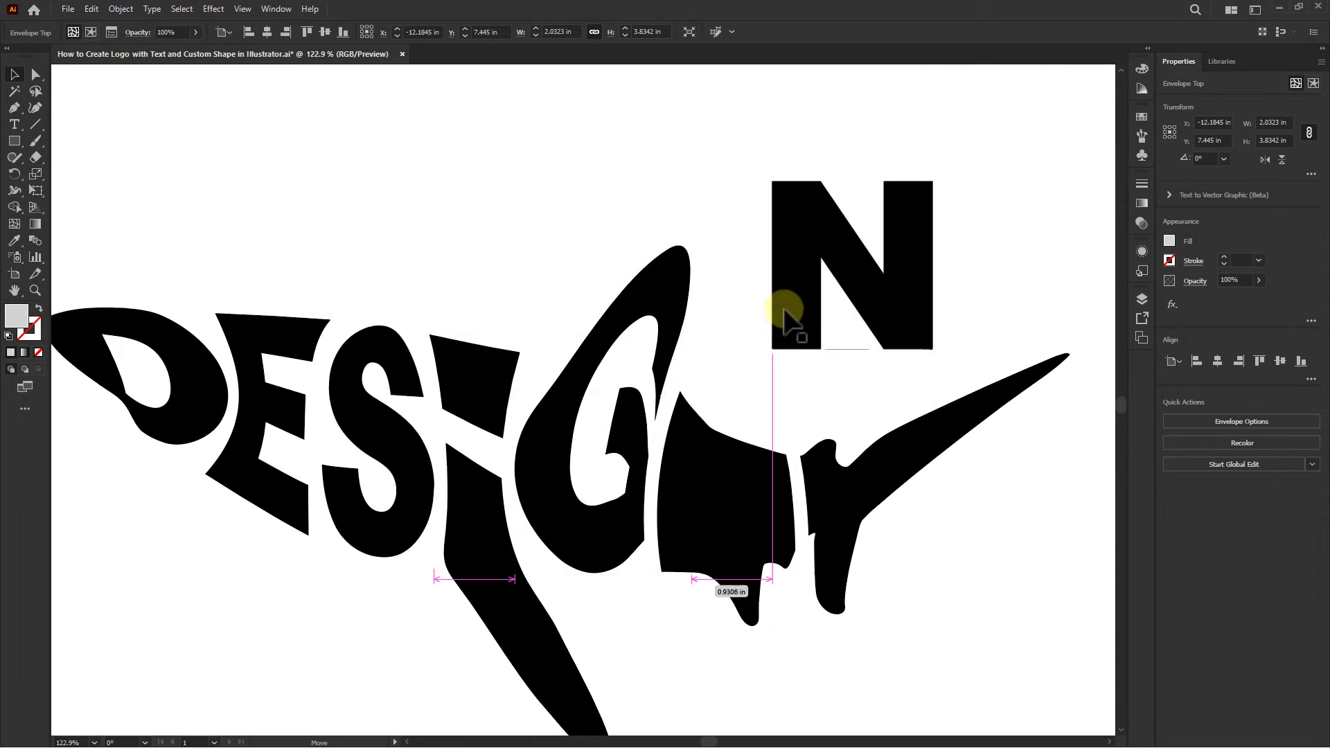
{"action": "left_click_drag", "start_coordinate": [789, 291], "coordinate": [800, 239]}
{"action": "left_click", "coordinate": [749, 415], "text": "shift"}
{"action": "left_click", "coordinate": [122, 8]}
{"action": "mouse_move", "coordinate": [158, 444]}
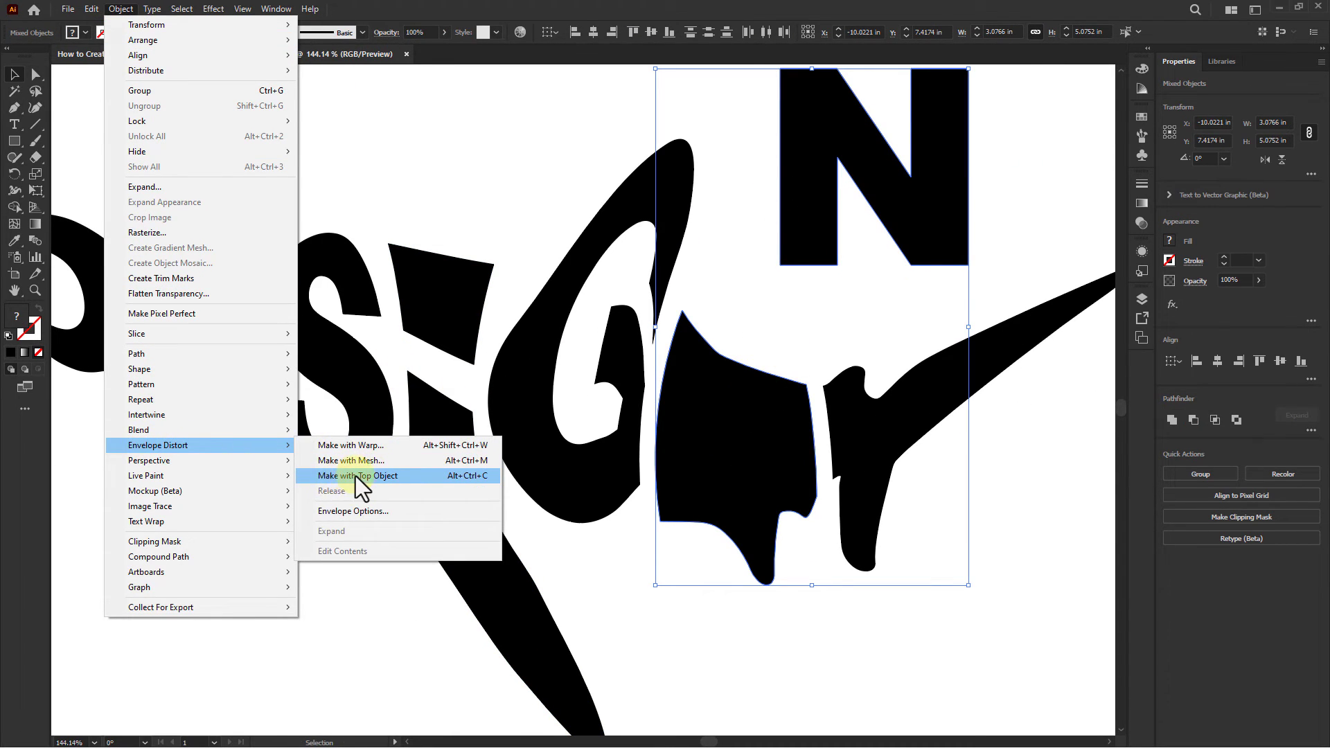
{"action": "left_click", "coordinate": [358, 475]}
{"action": "scroll", "coordinate": [760, 356], "scroll_direction": "down", "scroll_amount": 1}
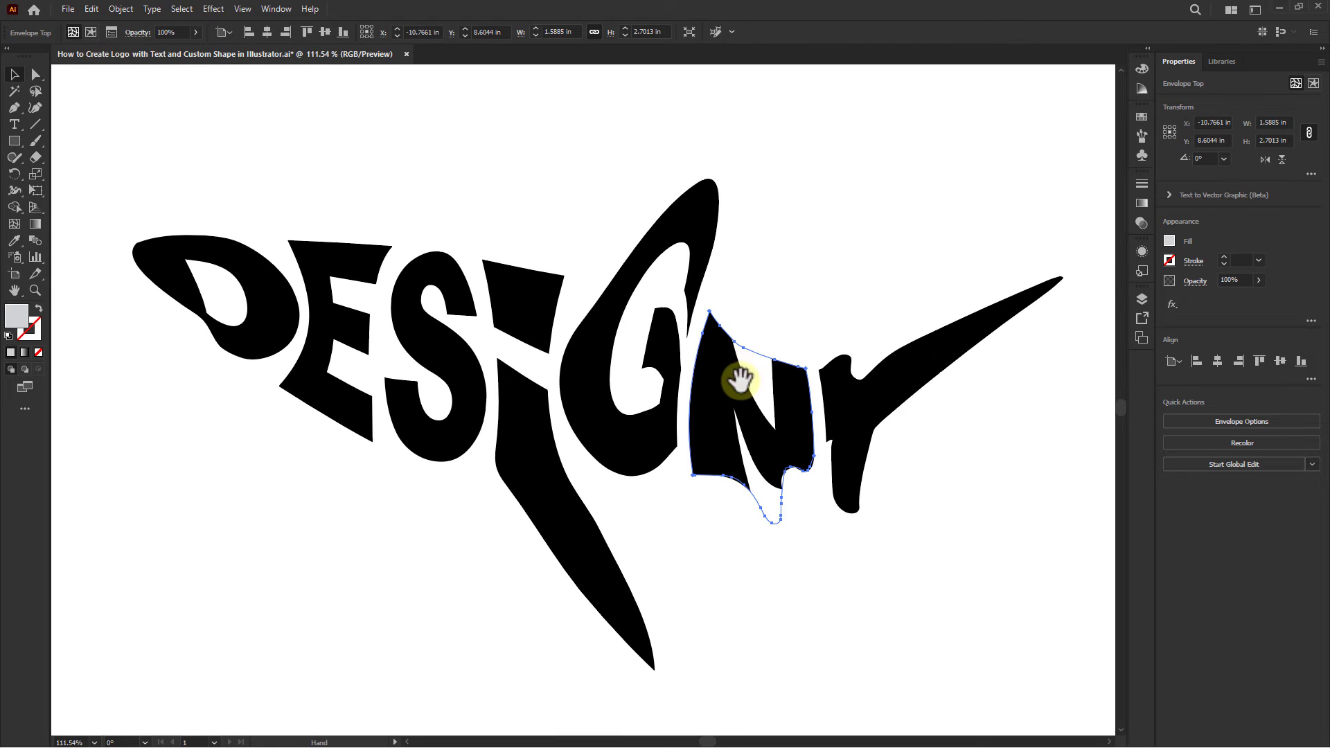
{"action": "scroll", "coordinate": [791, 374], "scroll_direction": "down", "scroll_amount": 1}
- Deselect everything and hide all panels so the finished DESiGN shark logo stands alone
{"action": "left_click", "coordinate": [831, 140]}
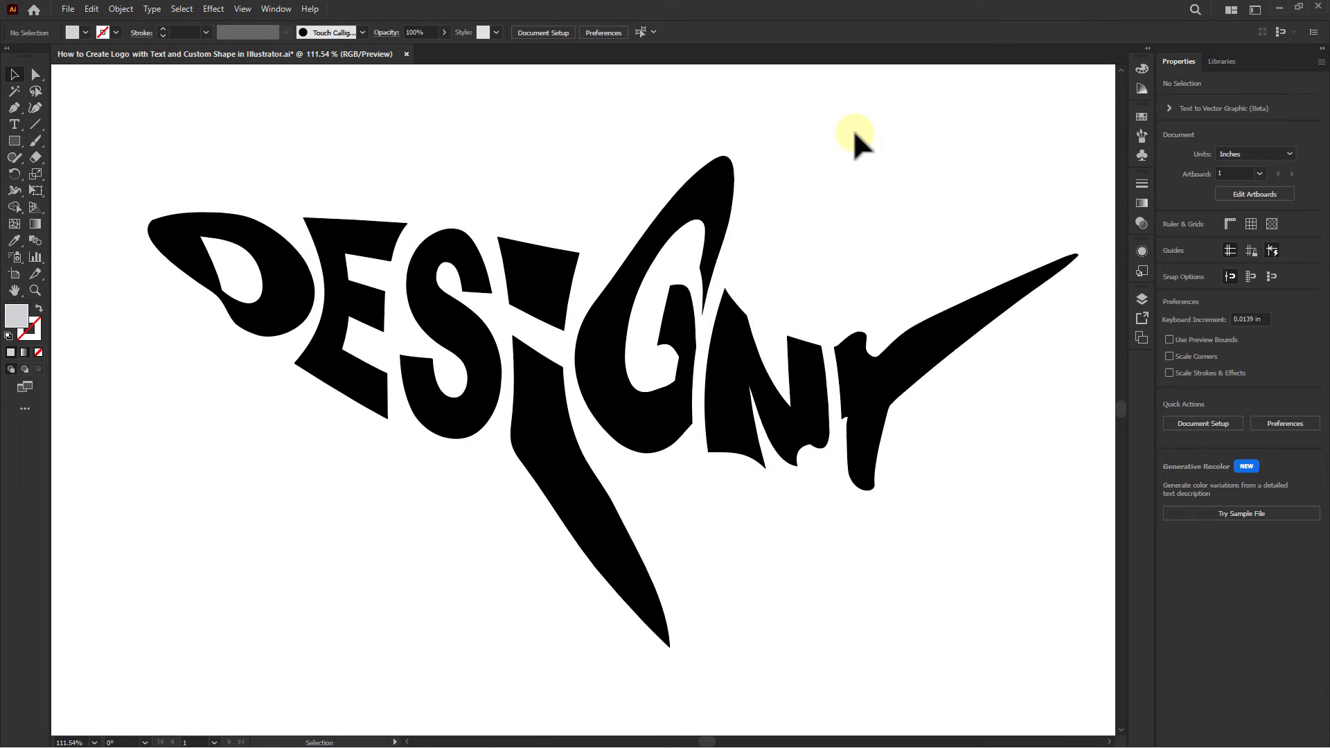
{"action": "key", "text": "Tab"}
{"action": "scroll", "coordinate": [800, 261], "scroll_direction": "up", "scroll_amount": 2}
{"action": "left_click_drag", "start_coordinate": [787, 289], "coordinate": [786, 276]}
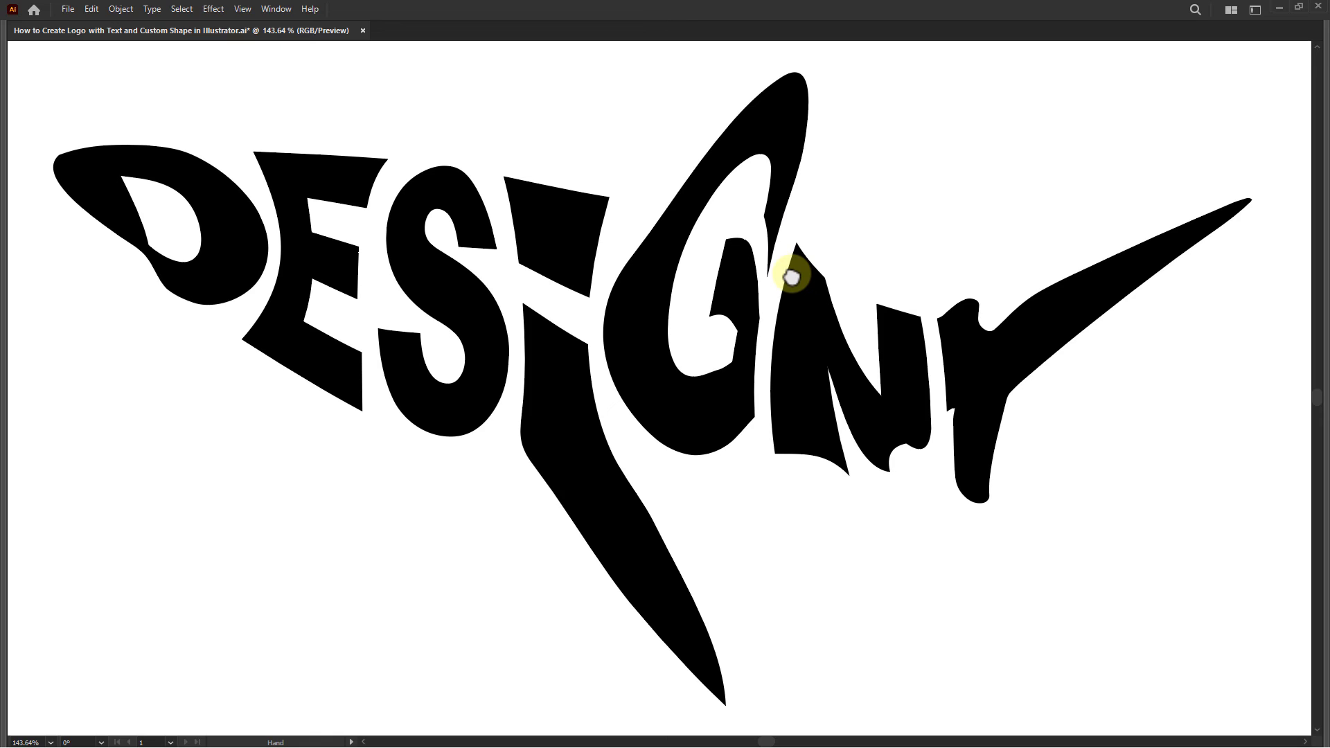